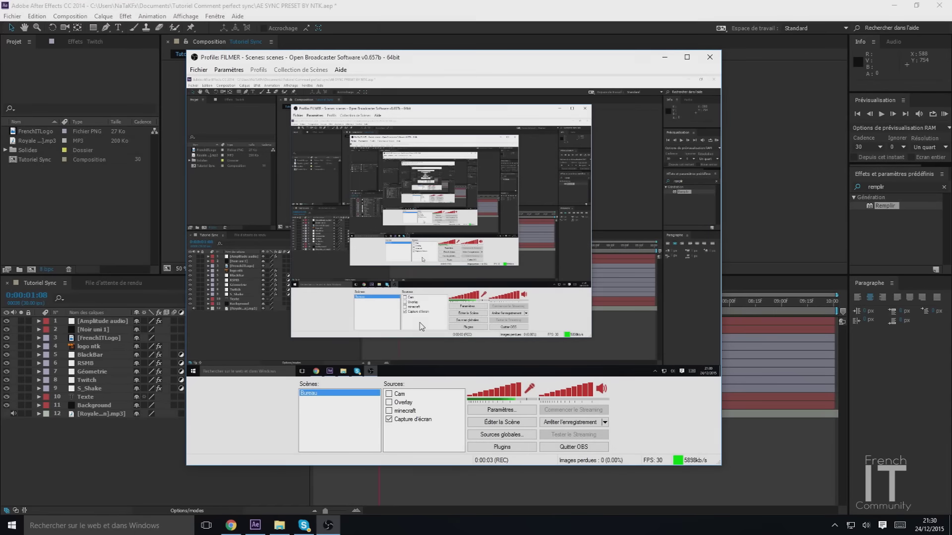
- Switch from OBS to the After Effects project and scrub through the SYNC text animation in the timeline
click(665, 57)
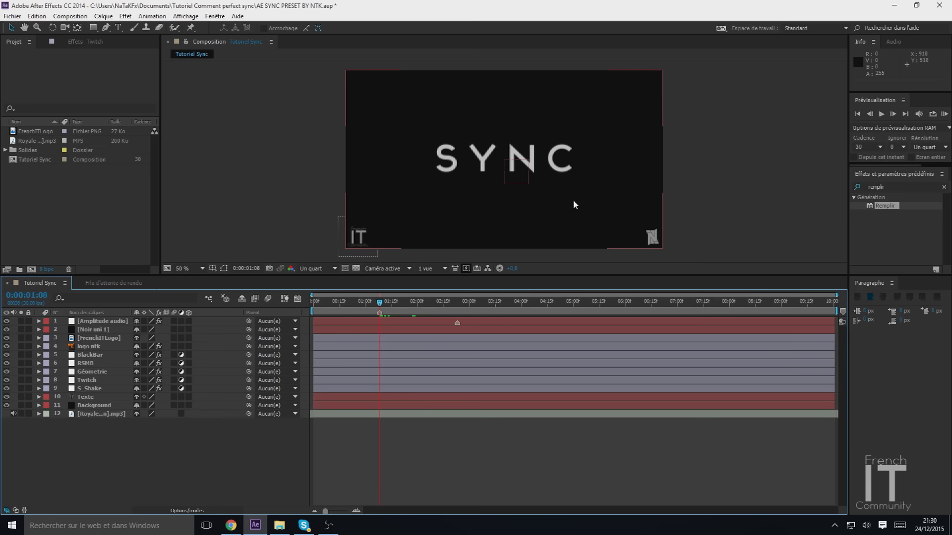
drag(415, 304, 437, 307)
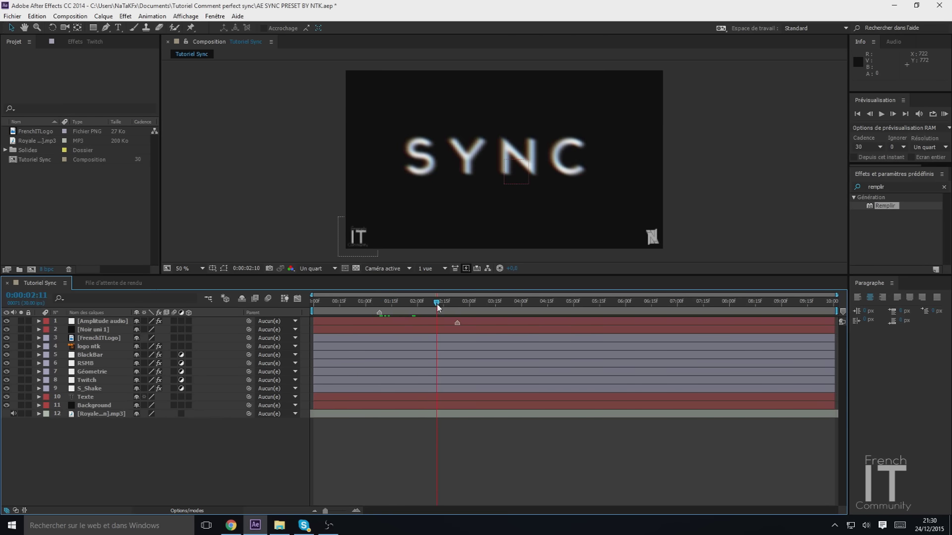
mouse_move(268, 442)
mouse_down()
mouse_move(127, 319)
mouse_move(129, 451)
mouse_move(190, 482)
mouse_up()
drag(417, 306, 404, 312)
- Switch to Chrome and look through the FrenchITCommunity YouTube channel's description and video pages, then return to After Effects
click(224, 530)
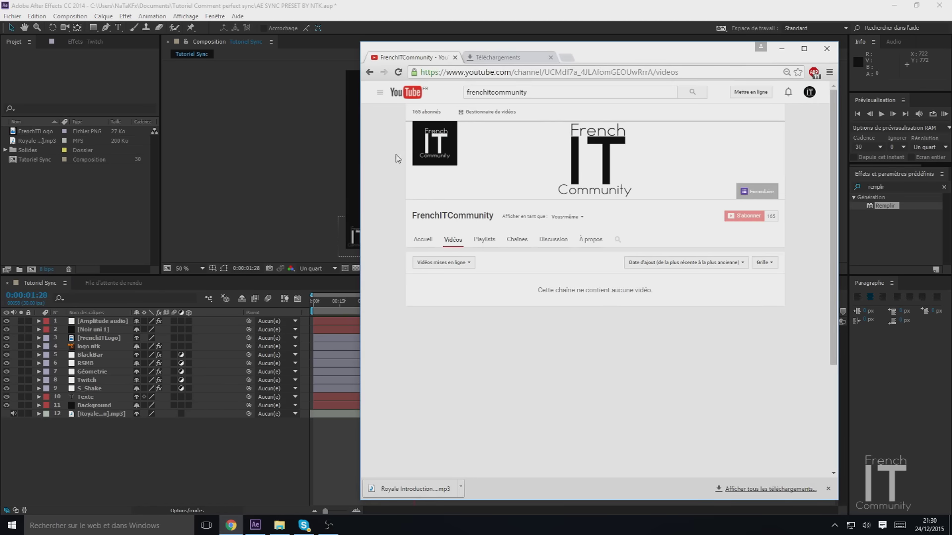
drag(410, 216, 570, 267)
click(570, 266)
click(591, 240)
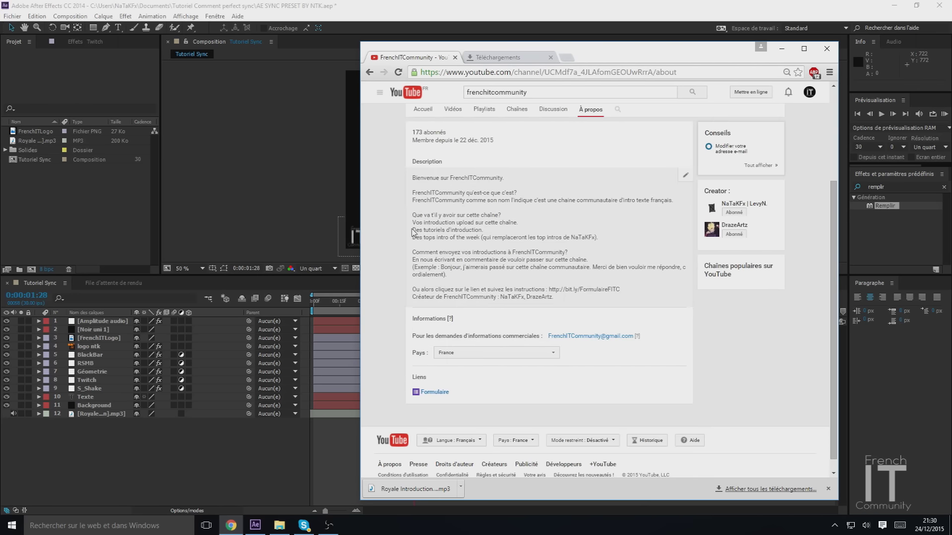
scroll(462, 238, up, 3)
scroll(481, 278, down, 3)
scroll(481, 276, up, 3)
click(452, 240)
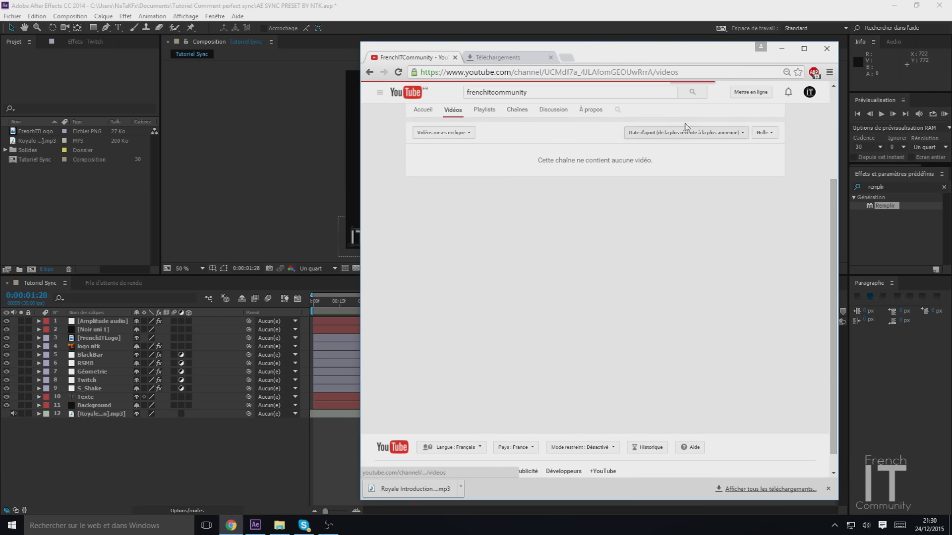
click(782, 48)
- Scrub the SYNC animation around two seconds and return the playhead to 0:00:01:08
click(419, 303)
drag(419, 303, 429, 307)
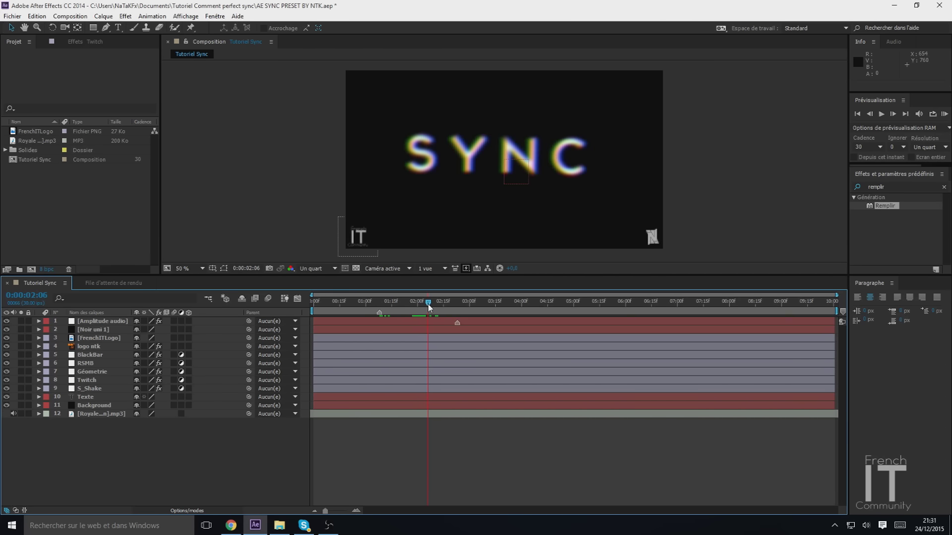
drag(429, 305, 380, 310)
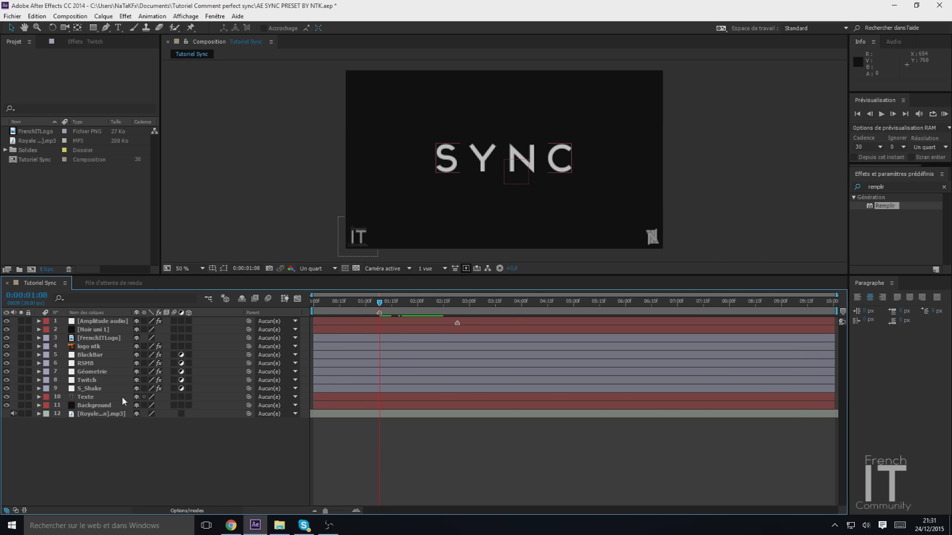
- Go through the composition's layers one by one, from S_Shake and Twitch up to the Noir uni 1 solid
click(101, 389)
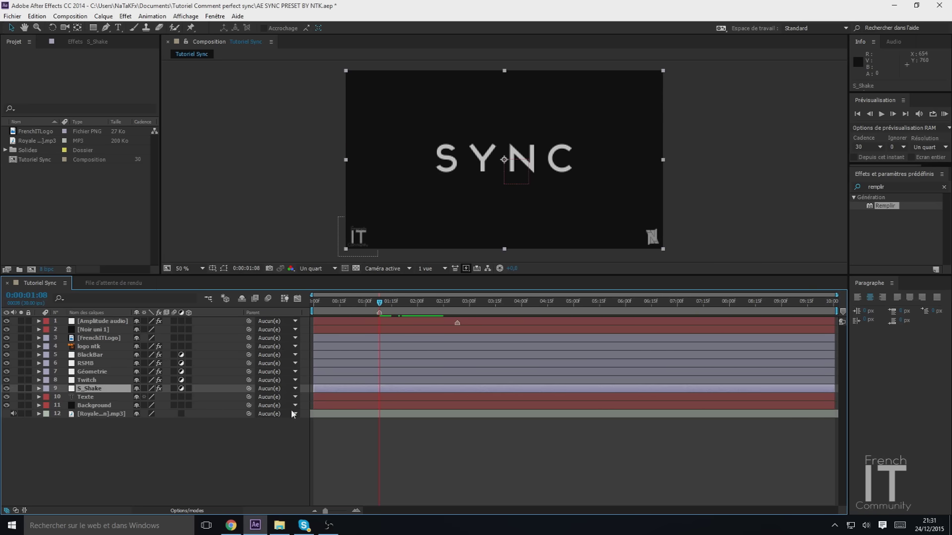
drag(131, 469, 104, 430)
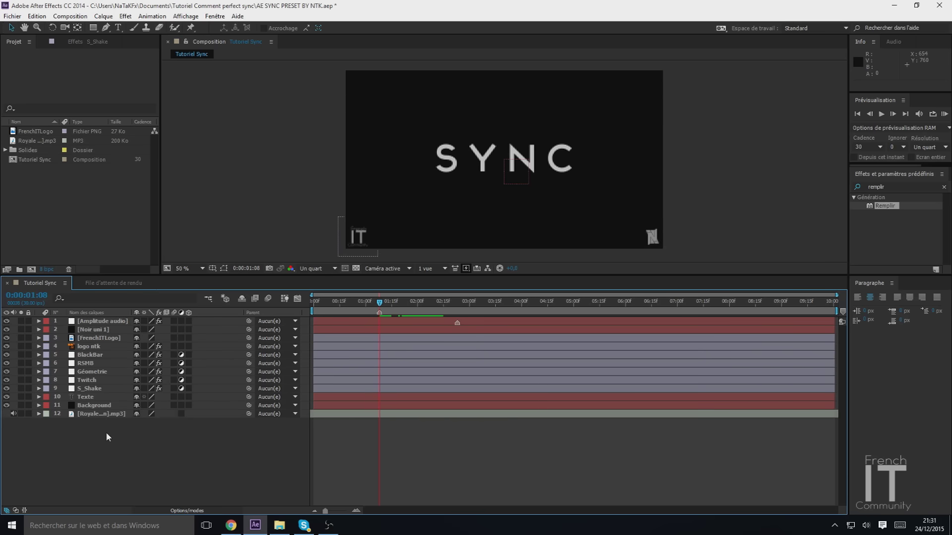
click(100, 389)
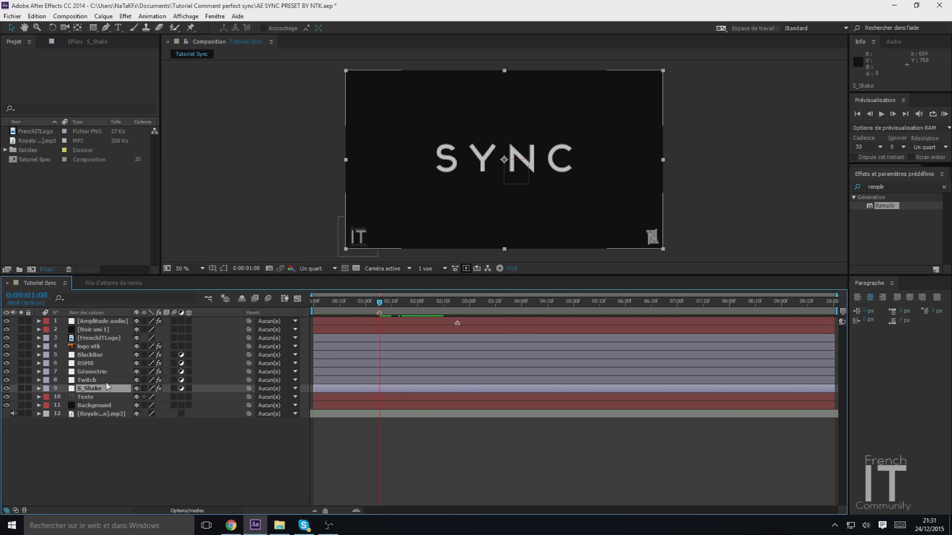
click(106, 381)
click(104, 388)
click(102, 381)
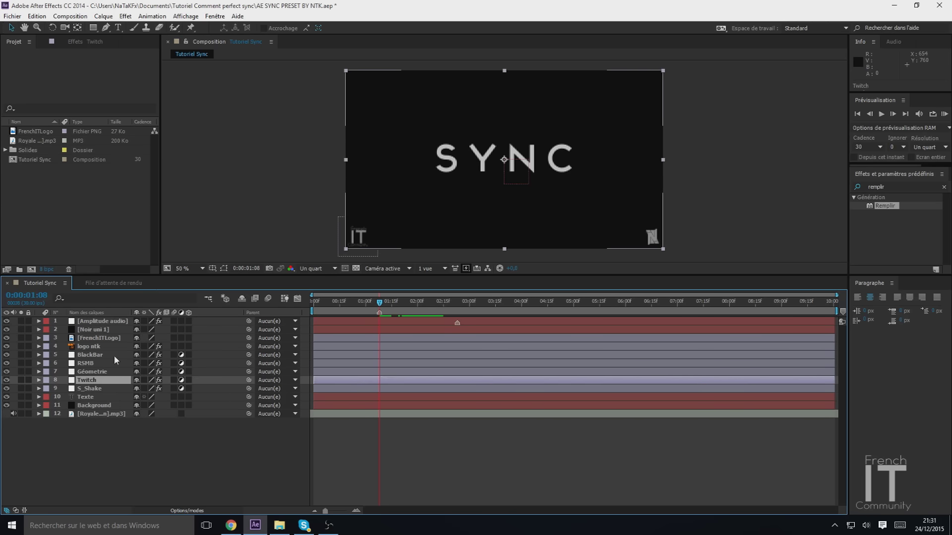
click(102, 388)
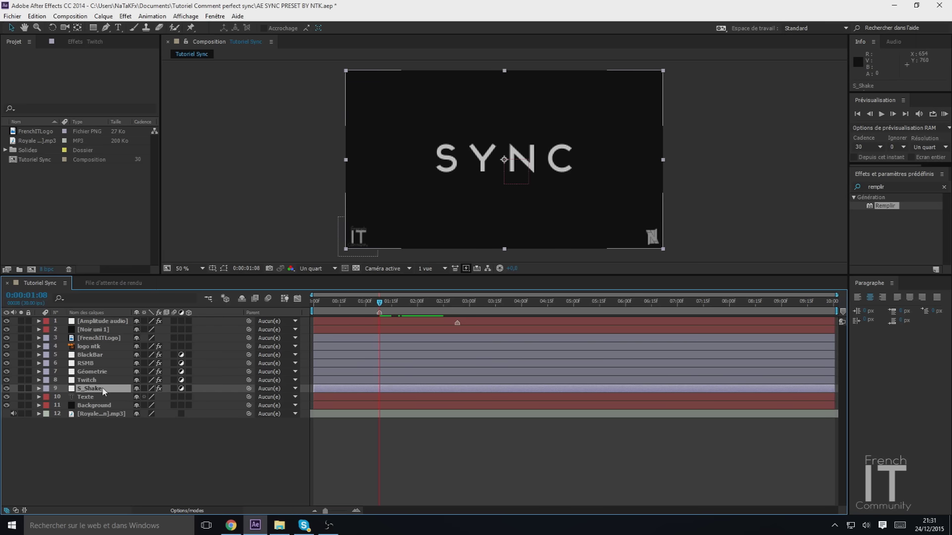
click(105, 380)
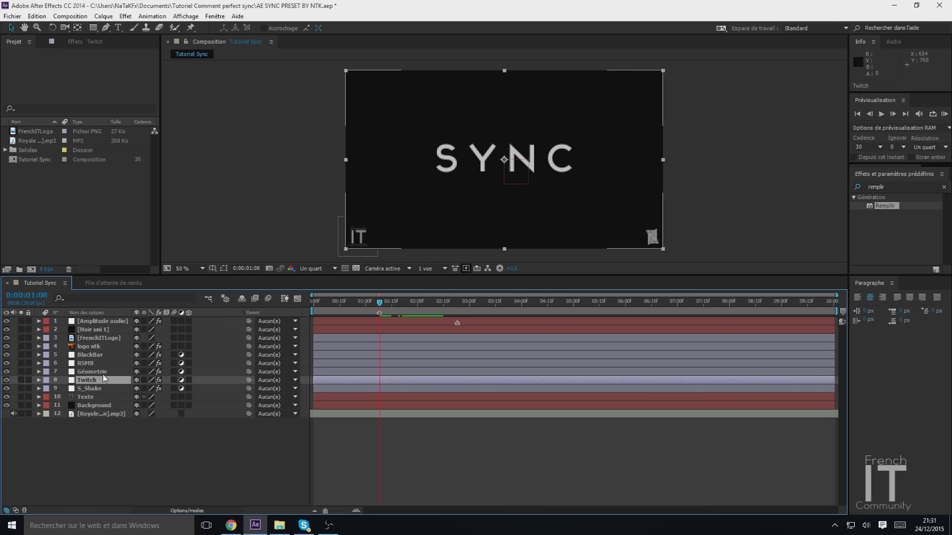
click(108, 371)
click(112, 363)
click(117, 354)
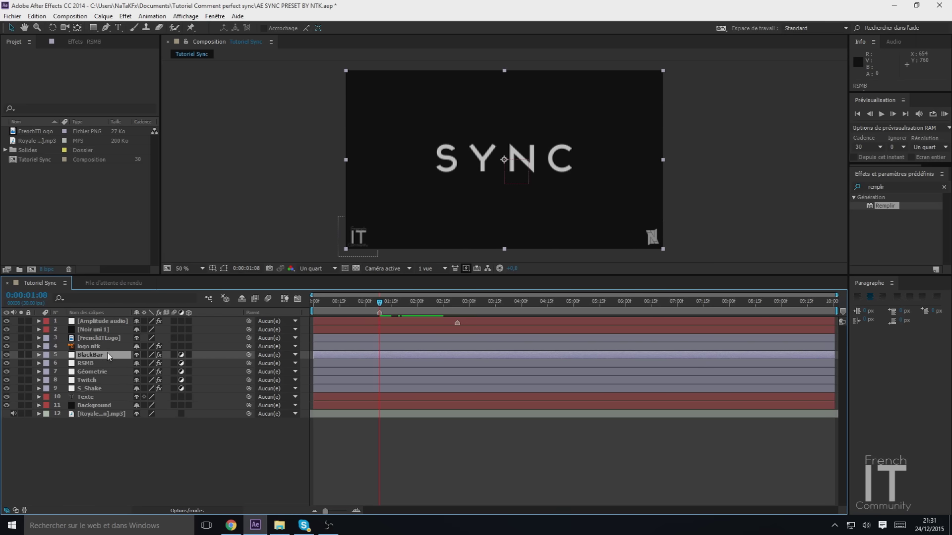
click(118, 346)
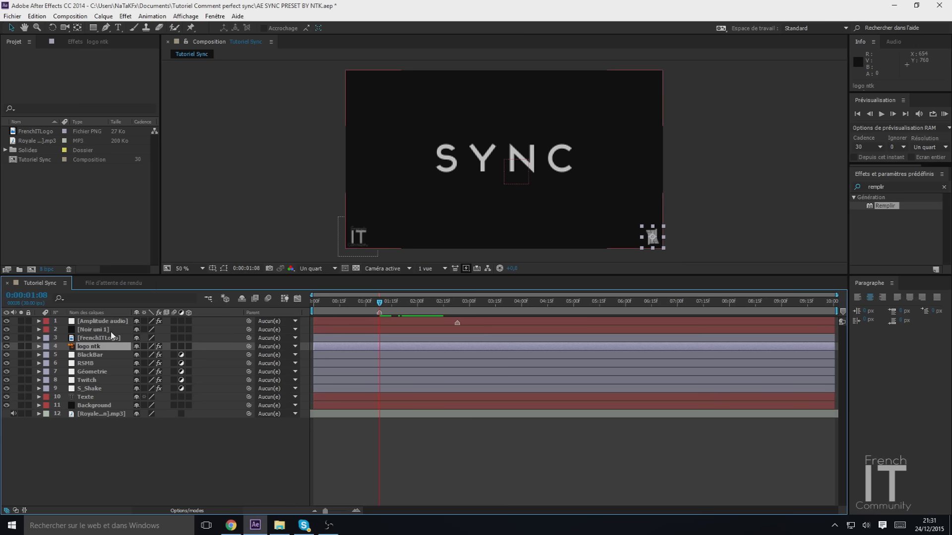
click(112, 337)
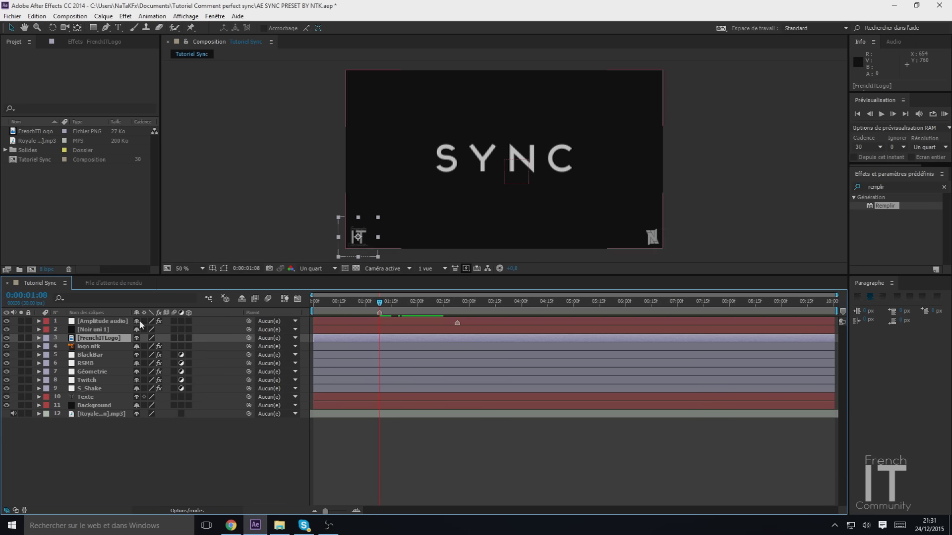
click(113, 330)
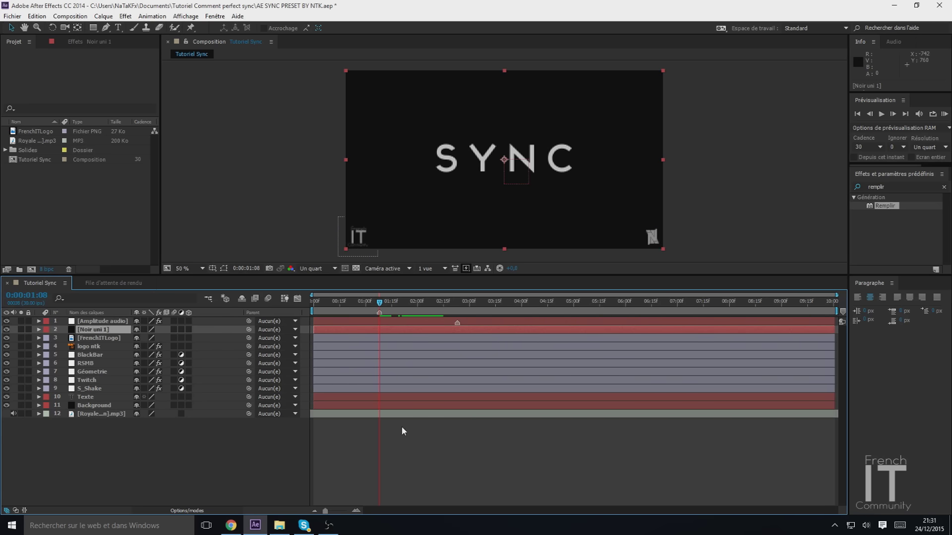
- Delete the existing Amplitude audio layer from the Tutoriel Sync composition
click(124, 322)
key(Delete)
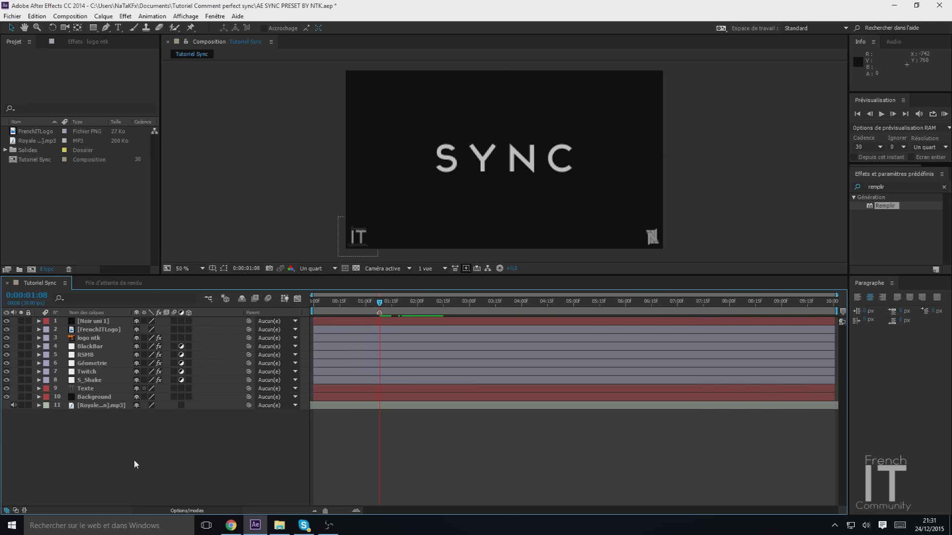
drag(86, 204, 58, 204)
drag(126, 450, 283, 485)
- Hide all the visual layers of the composition, from Noir uni 1 down to Background
click(92, 397)
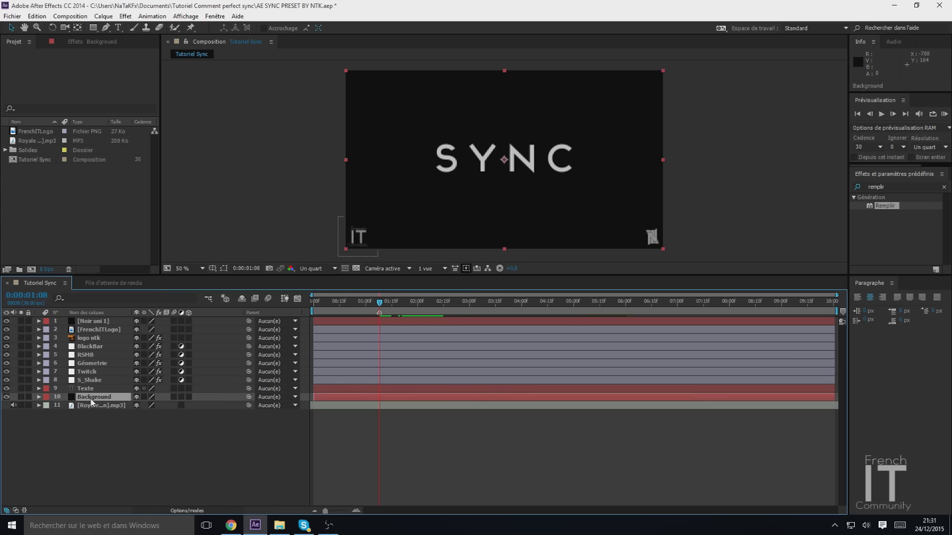
key(ctrl+a)
click(6, 397)
drag(68, 435, 84, 450)
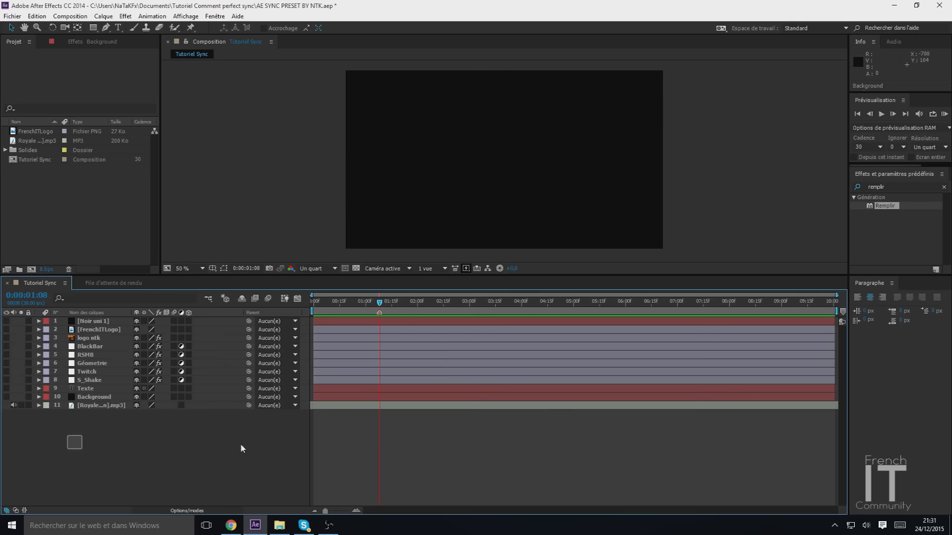
- Preview the composition's music and place the playhead on the composition marker at 0:00:01:08
click(945, 113)
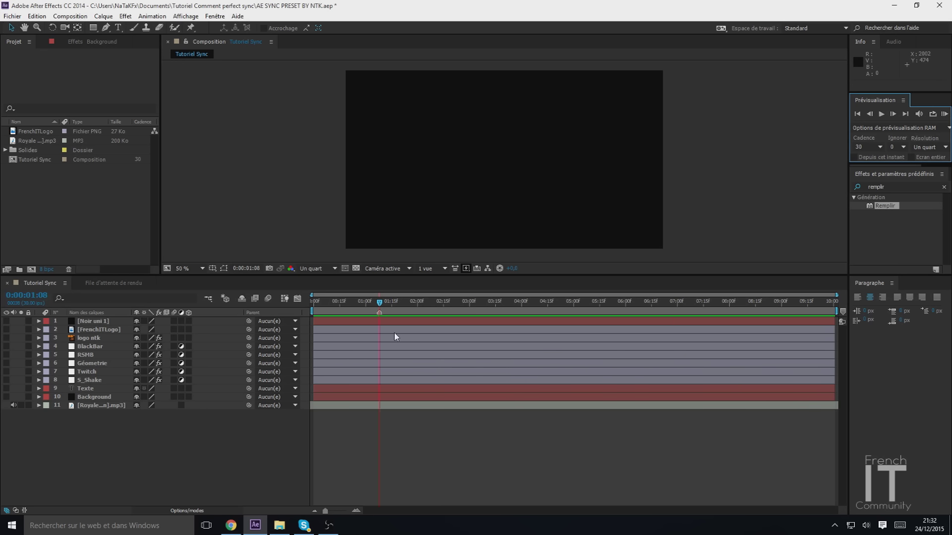
click(299, 469)
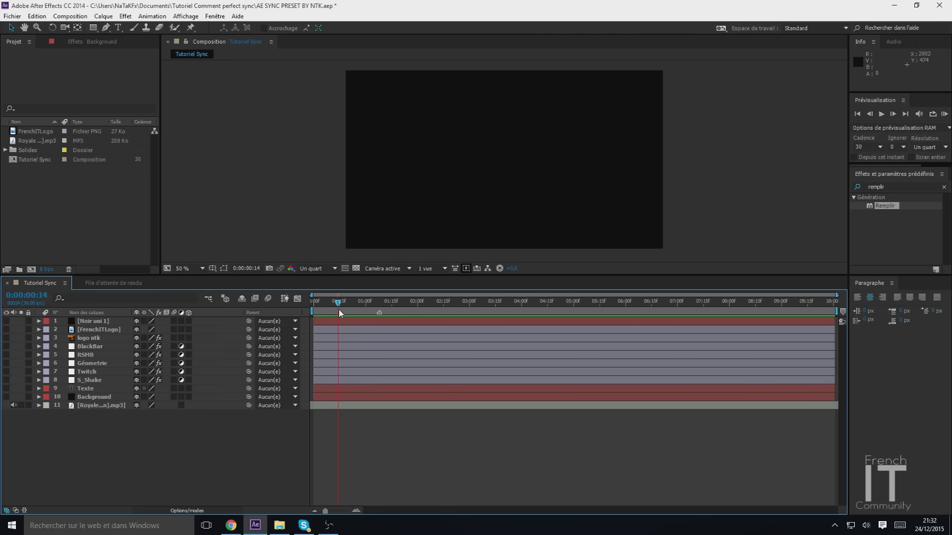
click(380, 313)
- Convert the Royale mp3 layer's audio to keyframes with the keyframe assistant
click(115, 406)
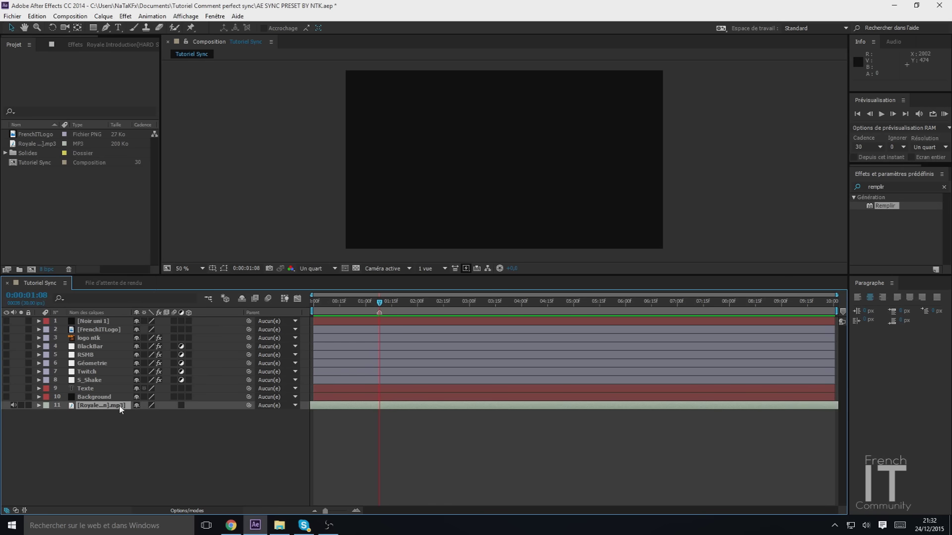
right_click(121, 407)
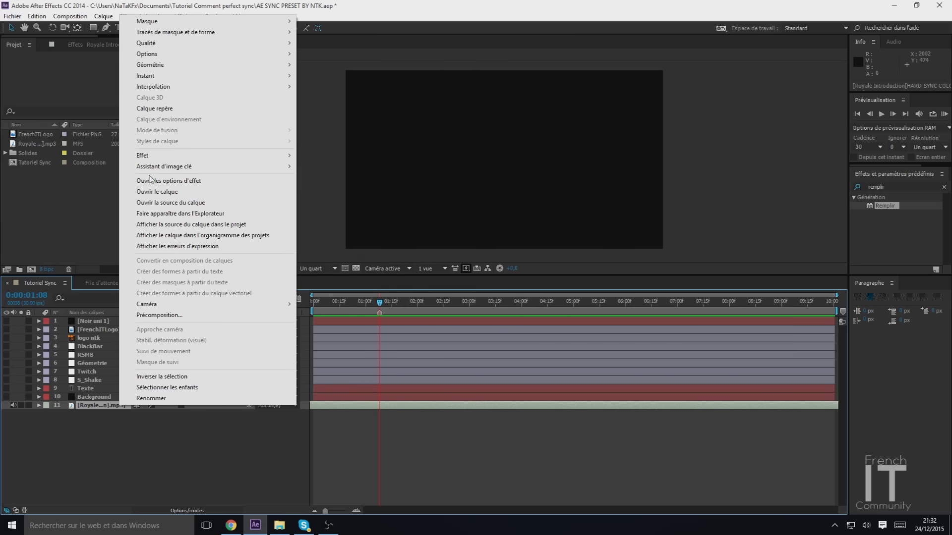
mouse_move(155, 159)
mouse_move(166, 92)
mouse_move(177, 77)
mouse_move(208, 171)
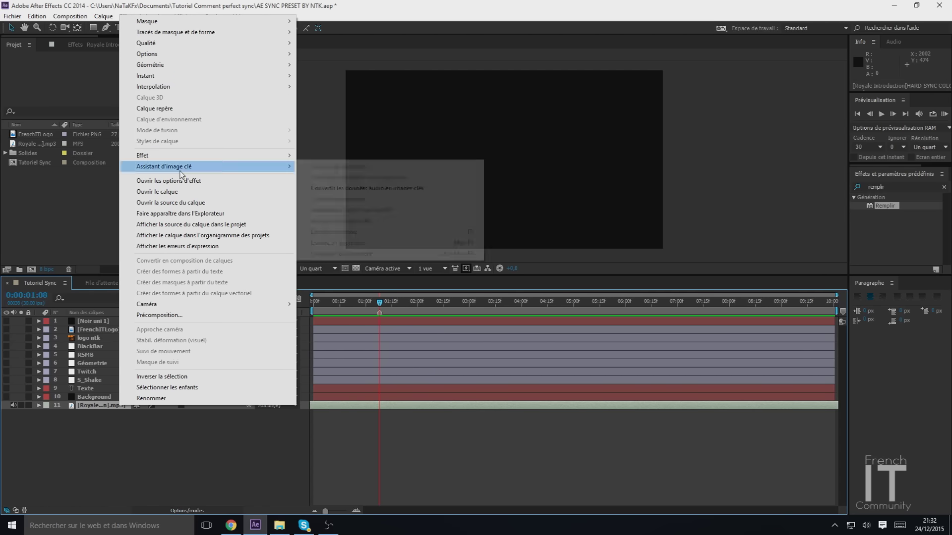
click(342, 188)
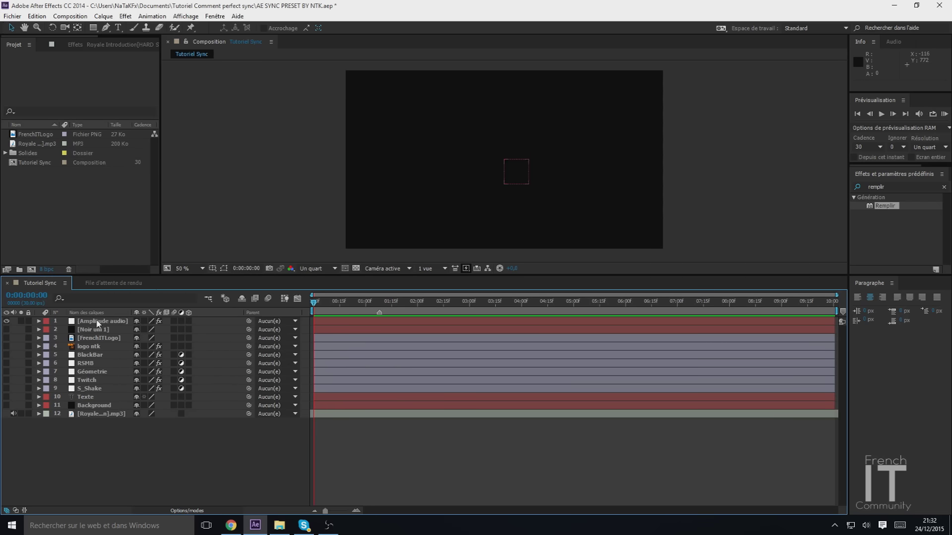
- Expand the Amplitude audio layer's effects and delete Couche de gauche and Couche de droite
click(97, 323)
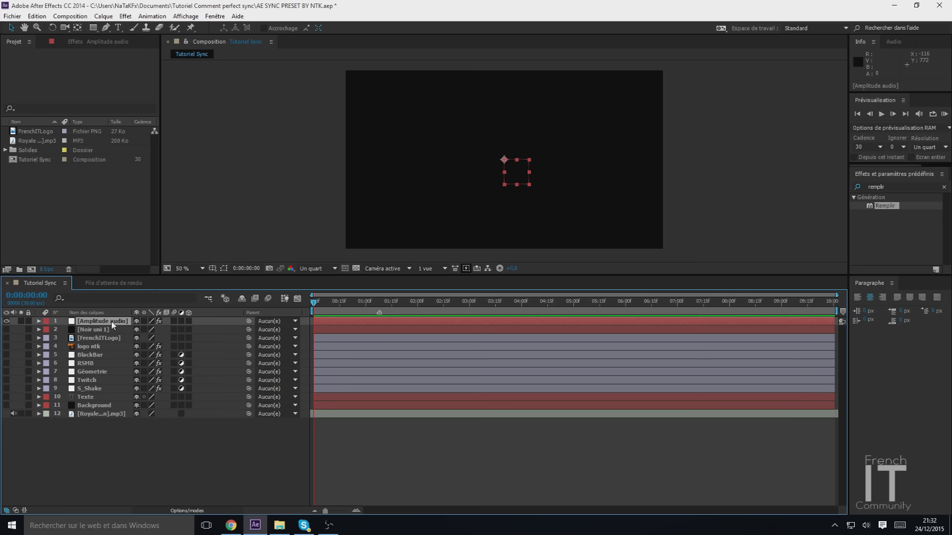
click(39, 322)
click(48, 330)
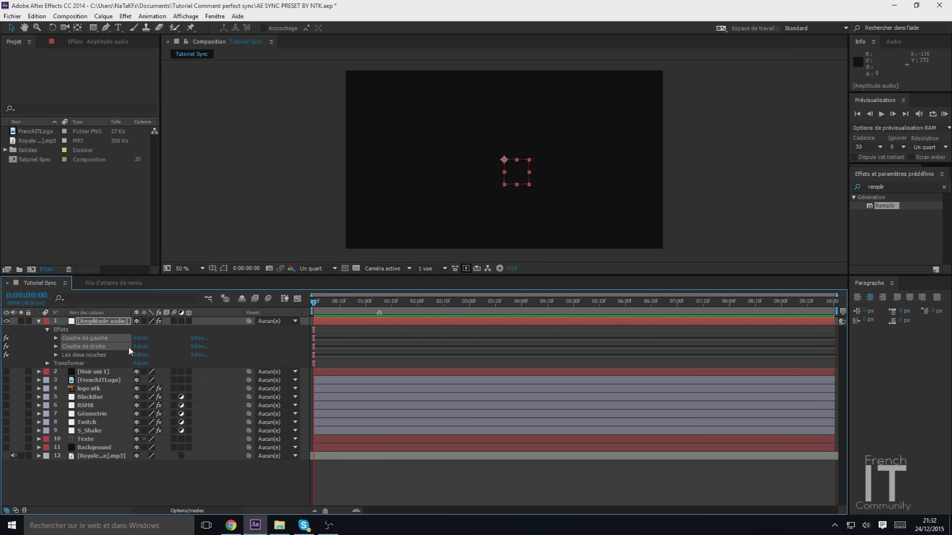
key(Delete)
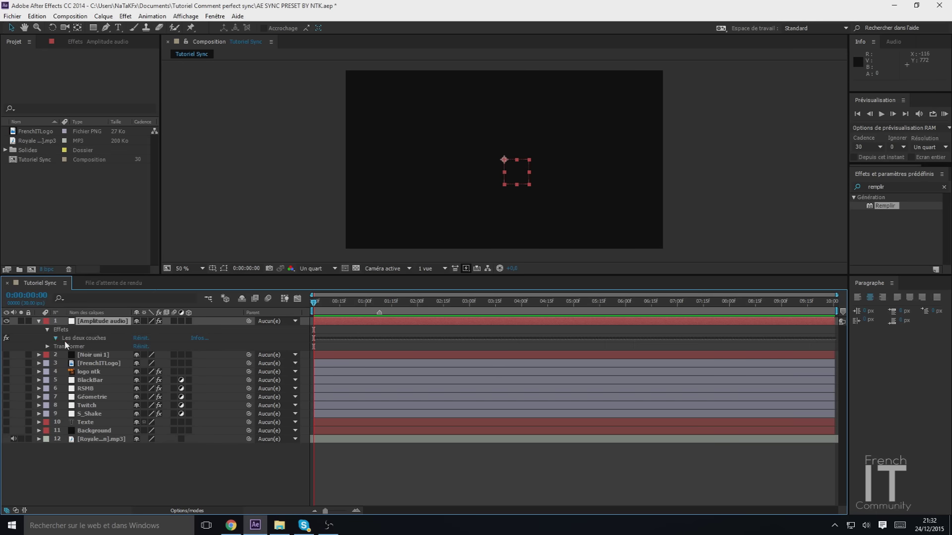
- Display the Curseur property of Les deux couches in the graph editor and move the playhead to the peak at 0:00:01:08
click(56, 338)
click(99, 347)
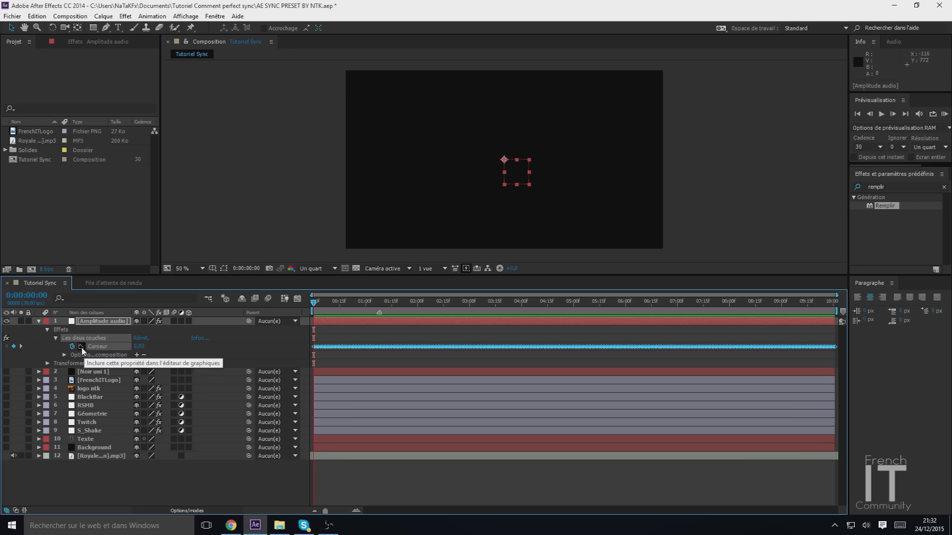
click(297, 299)
drag(334, 302, 734, 303)
drag(588, 409, 379, 353)
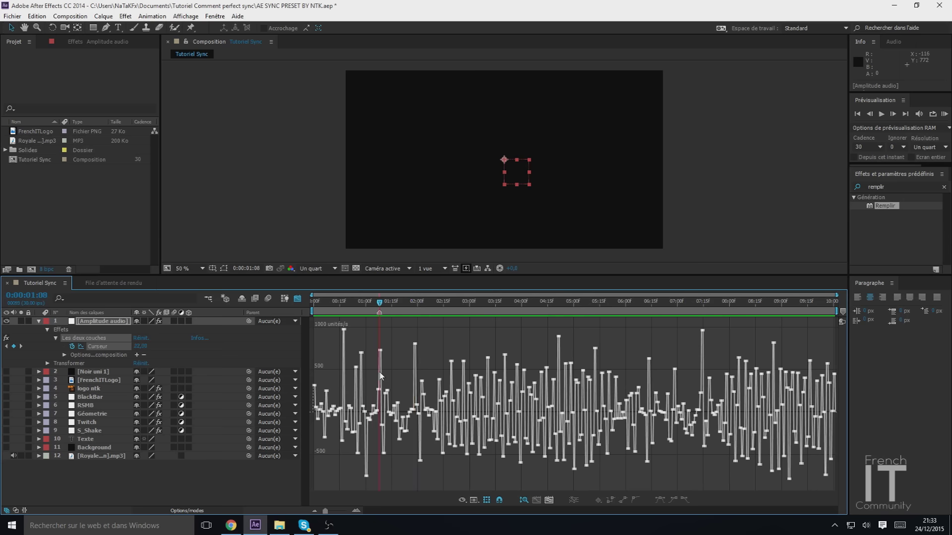
- Label the composition marker at 0:00:01:08 with the comment DROP and keep the playhead on it
right_click(379, 318)
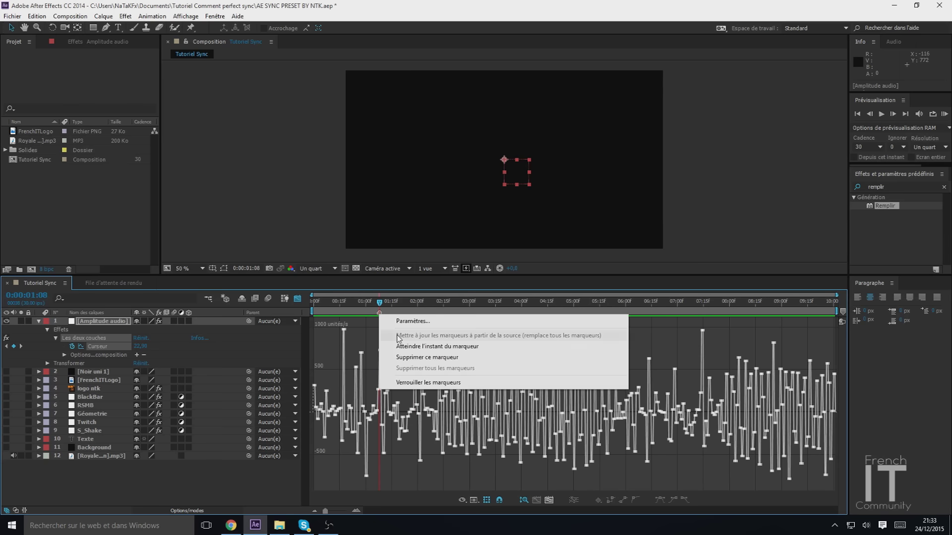
double_click(381, 312)
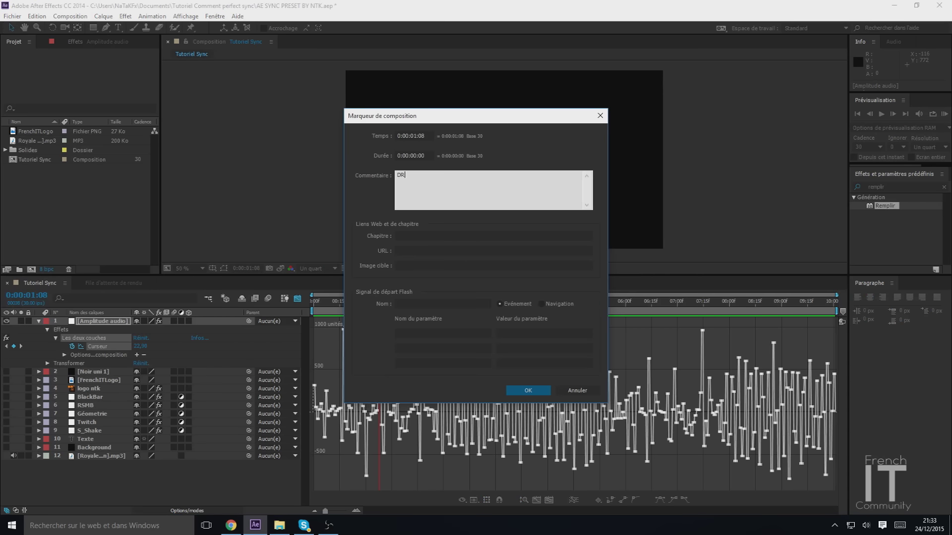
click(528, 390)
drag(384, 303, 380, 300)
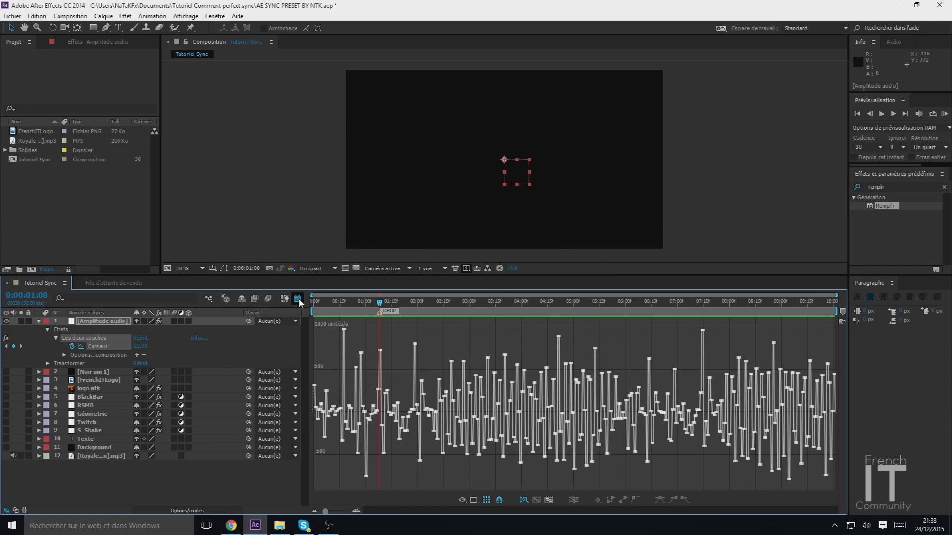
- Move the playhead to the next tall peak of the audio curve, at 0:00:01:28, and deselect the layer
click(412, 303)
key(space)
drag(936, 315, 398, 335)
click(268, 490)
mouse_move(421, 333)
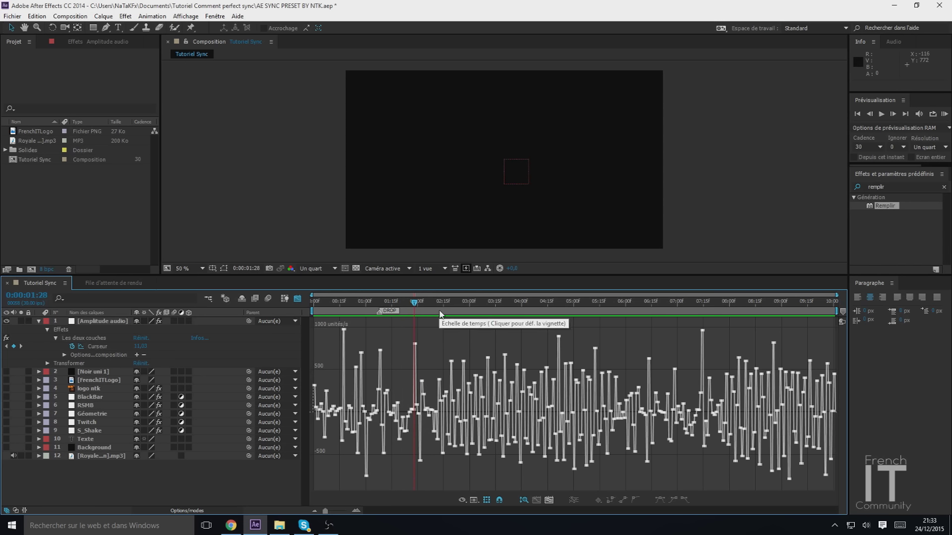
- Add composition markers at 0:00:01:28 and on the following peaks of the audio curve up to 0:00:04:21
key(KP_Multiply)
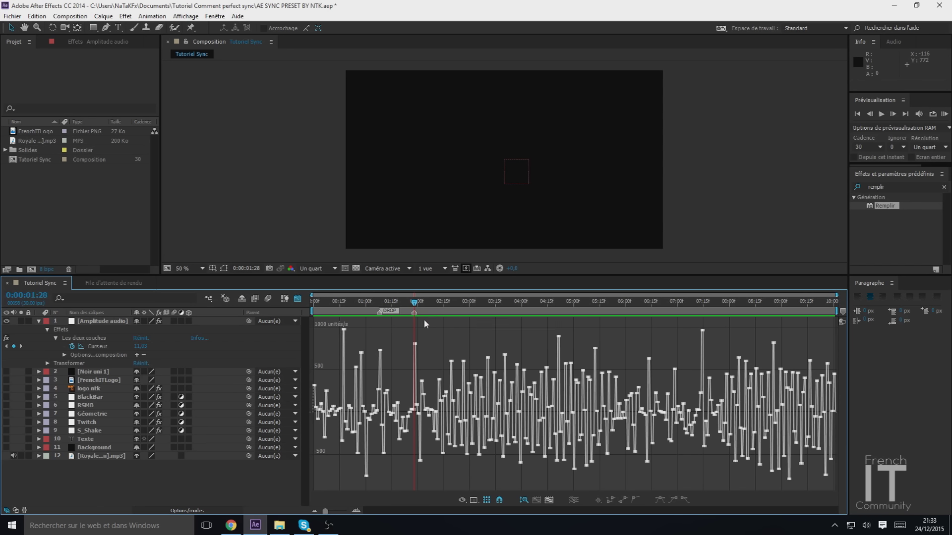
mouse_move(426, 305)
mouse_down()
mouse_move(439, 306)
mouse_move(423, 307)
mouse_up()
drag(422, 309, 542, 303)
key(KP_Multiply)
key(KP_Multiply)
key(KP_Multiply)
key(KP_Multiply)
key(KP_Multiply)
key(KP_Multiply)
key(KP_Multiply)
key(KP_Multiply)
drag(542, 303, 558, 304)
key(KP_Multiply)
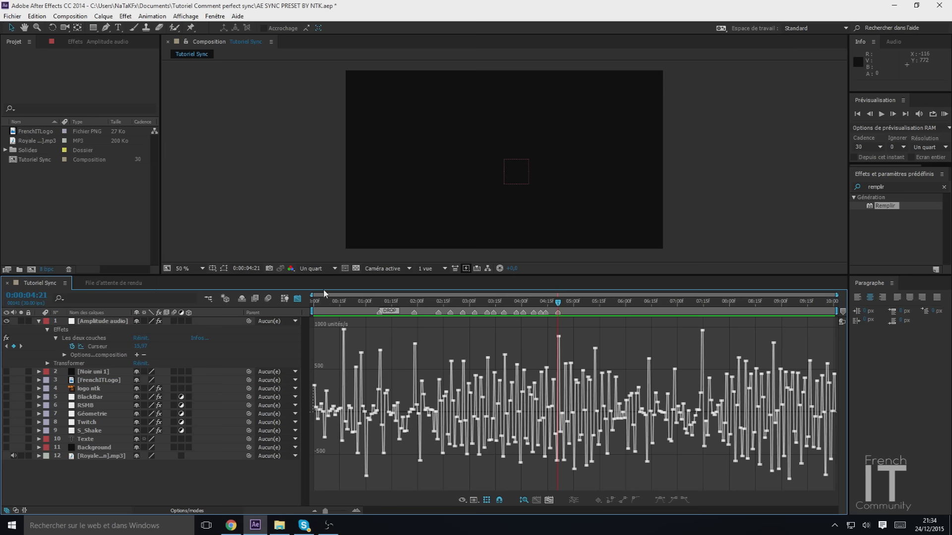
- Leave the graph editor and reveal the audio waveform of the Royale mp3 layer
click(298, 299)
click(94, 455)
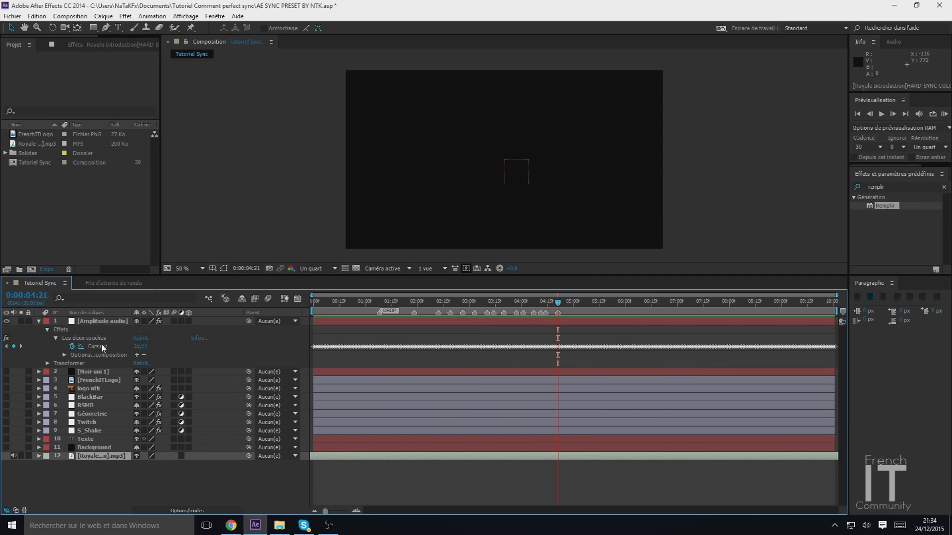
key(l)
key(l)
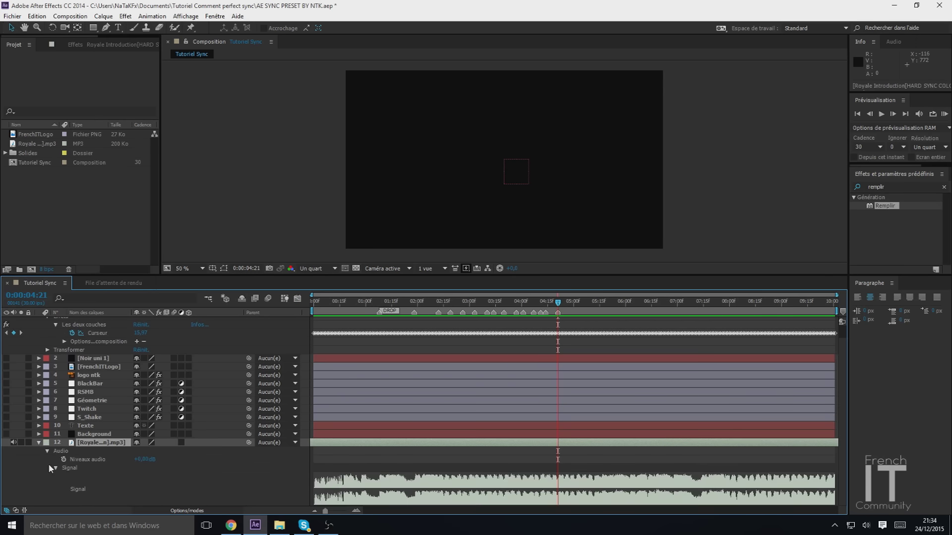
scroll(215, 442, up, 1)
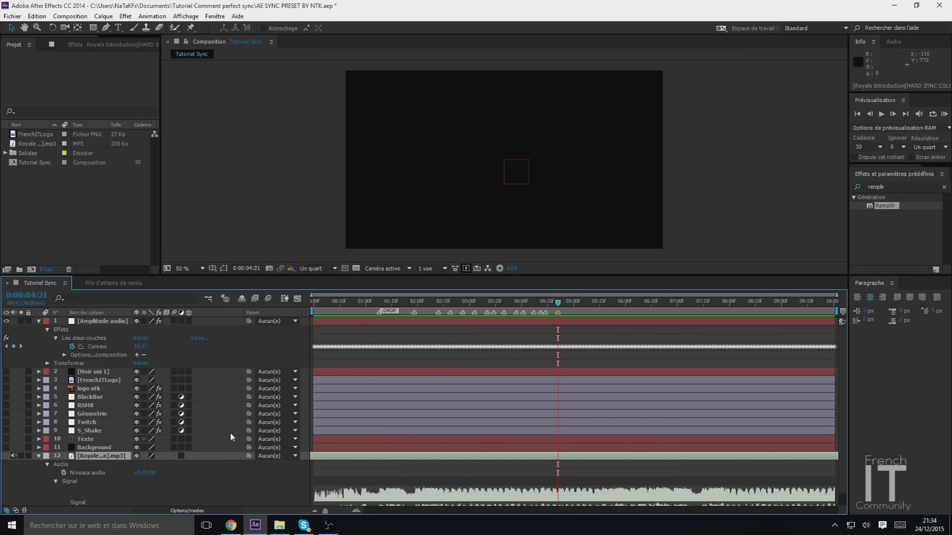
scroll(427, 422, down, 1)
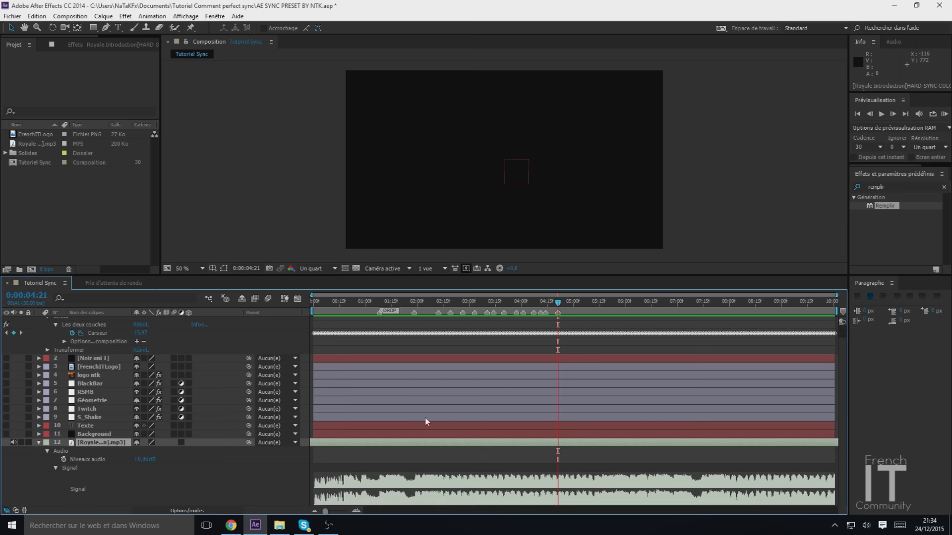
- Move the playhead to 0:00:02:16 and select the Curseur property of the Amplitude audio layer
click(440, 307)
drag(438, 304, 445, 304)
scroll(103, 405, up, 1)
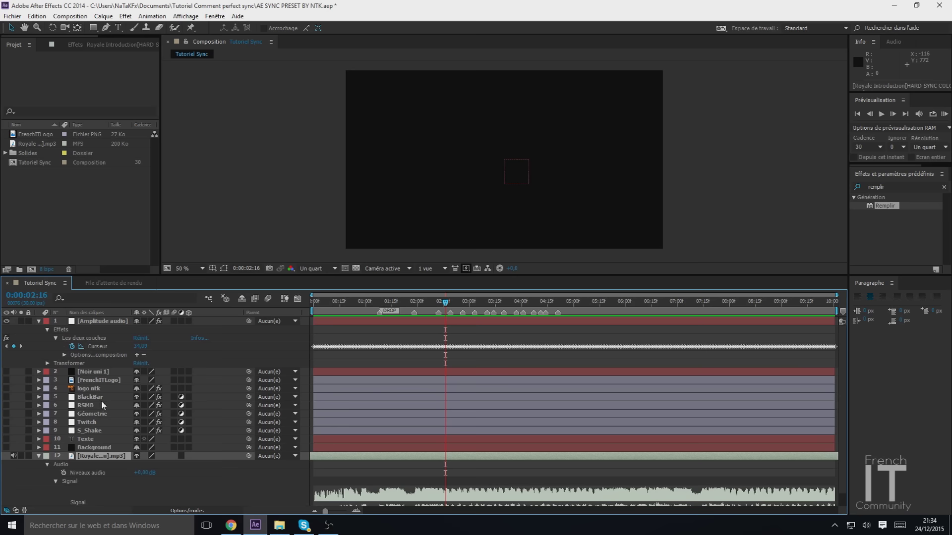
click(96, 322)
click(93, 347)
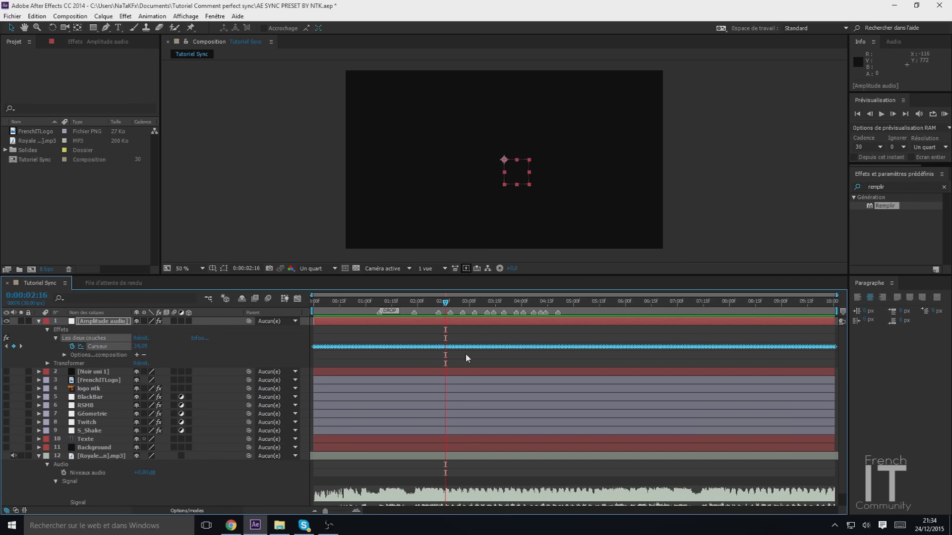
- Delete the composition markers after 0:00:02:12 one by one, through the one at 0:00:04:21
right_click(452, 312)
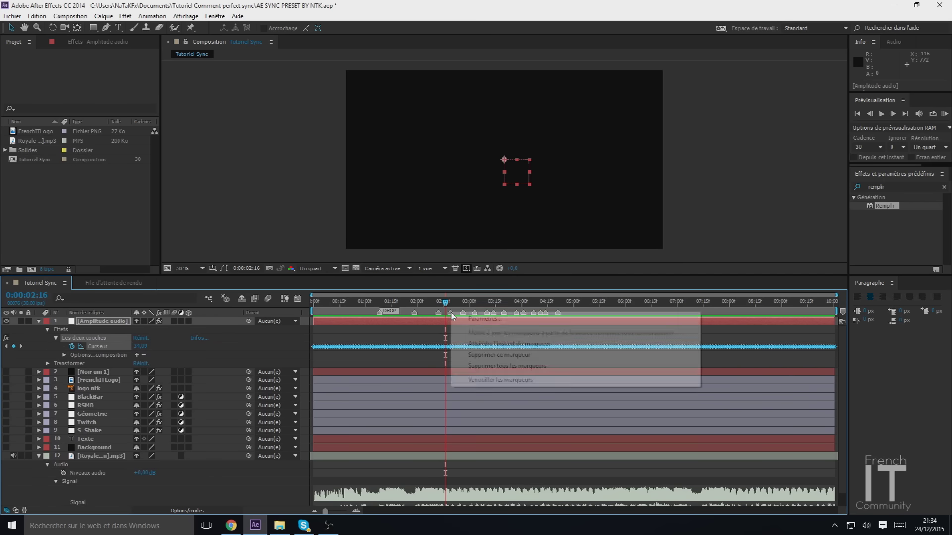
click(479, 355)
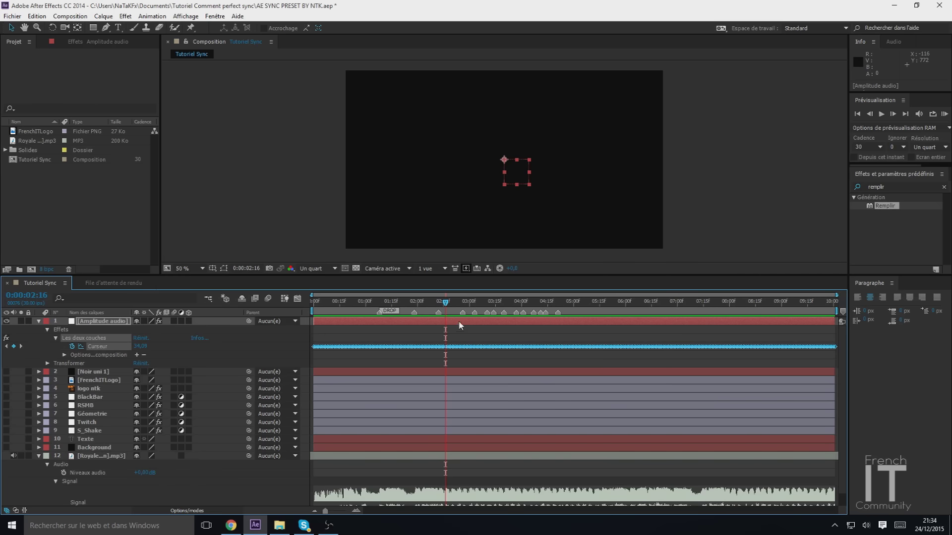
right_click(465, 314)
click(489, 355)
right_click(475, 312)
click(495, 355)
right_click(487, 313)
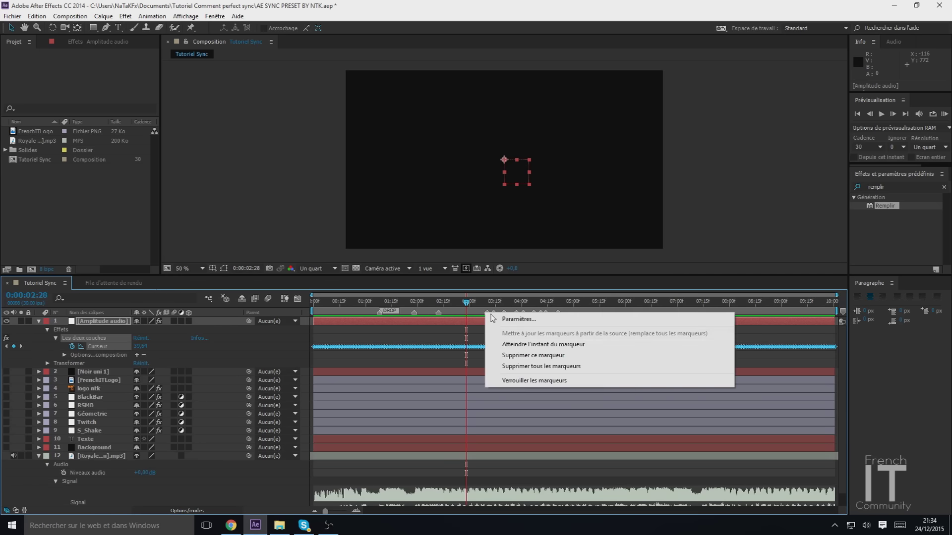
click(500, 357)
right_click(494, 313)
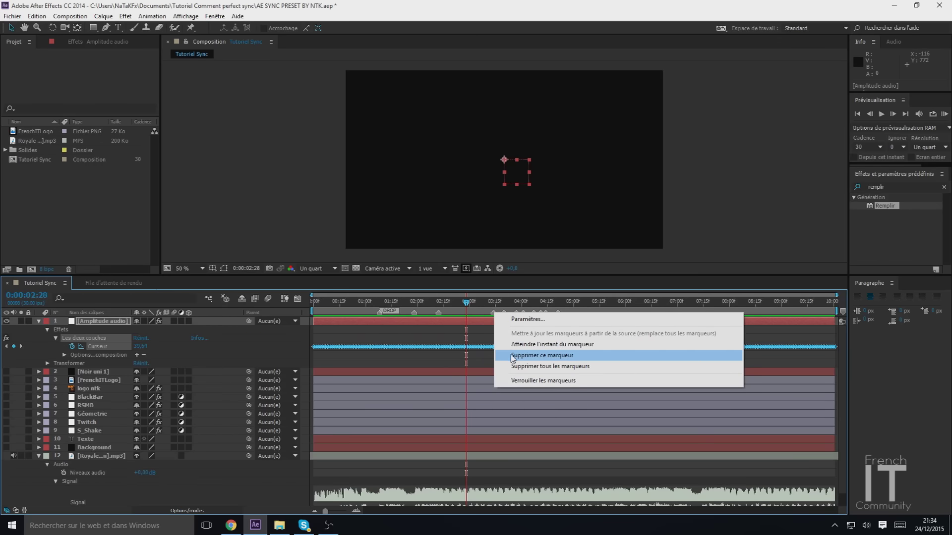
click(502, 355)
right_click(505, 313)
click(523, 354)
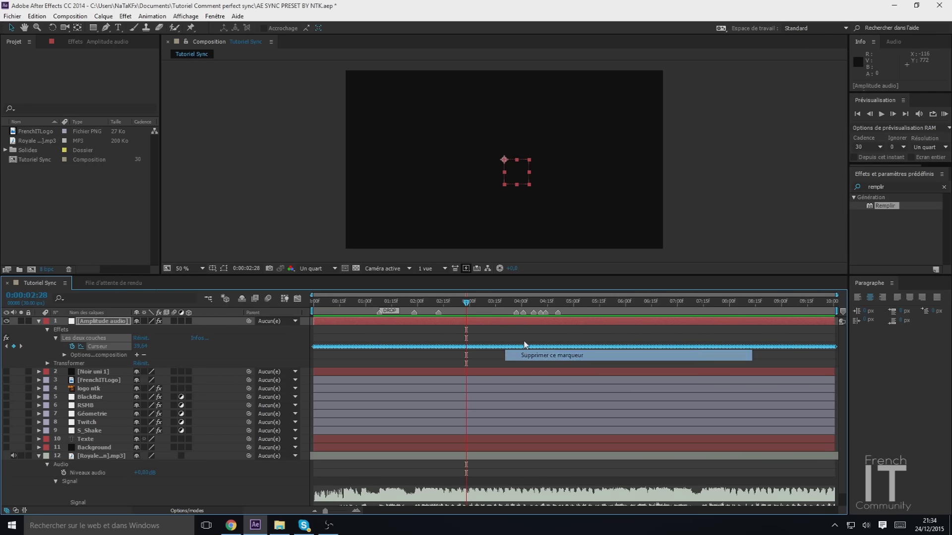
right_click(516, 313)
click(531, 354)
right_click(523, 313)
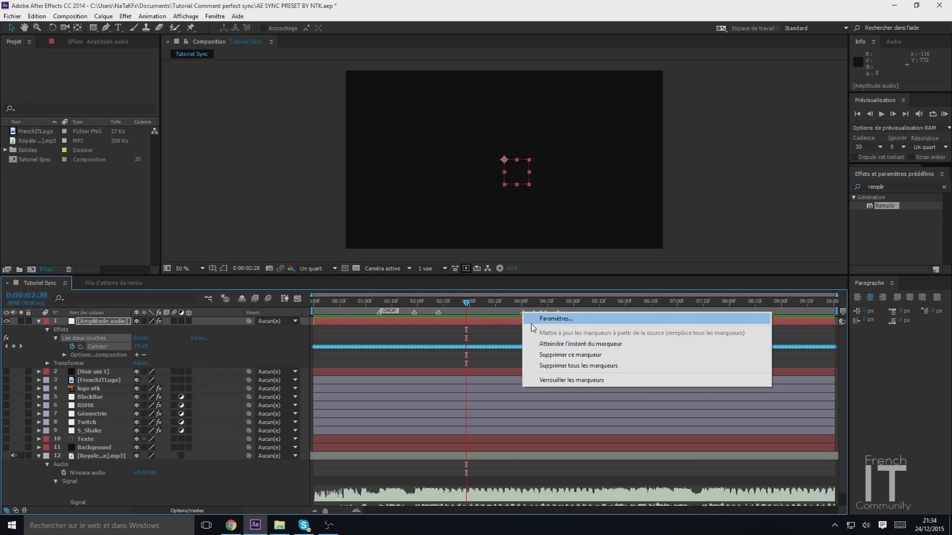
click(534, 355)
right_click(534, 313)
click(543, 355)
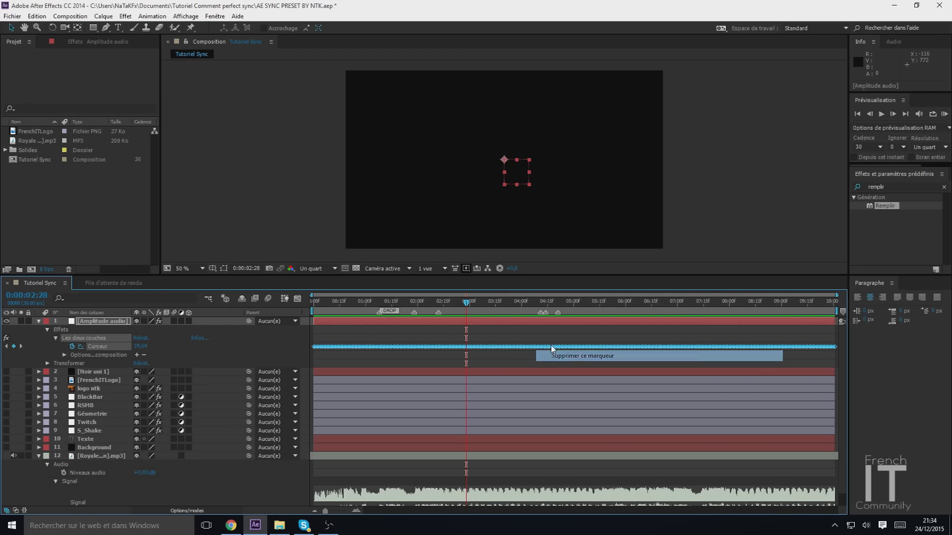
right_click(541, 314)
click(549, 357)
right_click(546, 313)
click(564, 354)
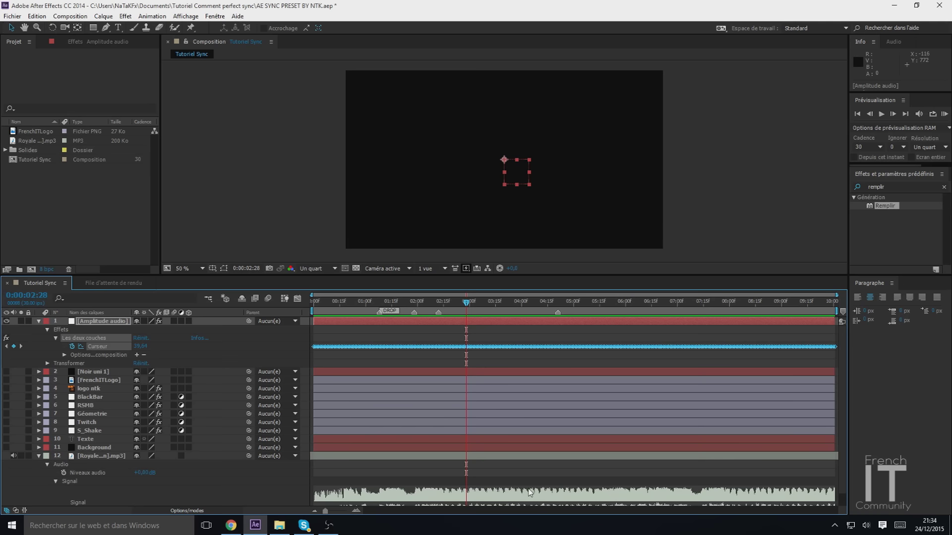
right_click(557, 314)
click(615, 363)
- Place the playhead at 0:00:02:16 on the magnified timeline and collapse the Amplitude audio layer
drag(838, 295, 623, 296)
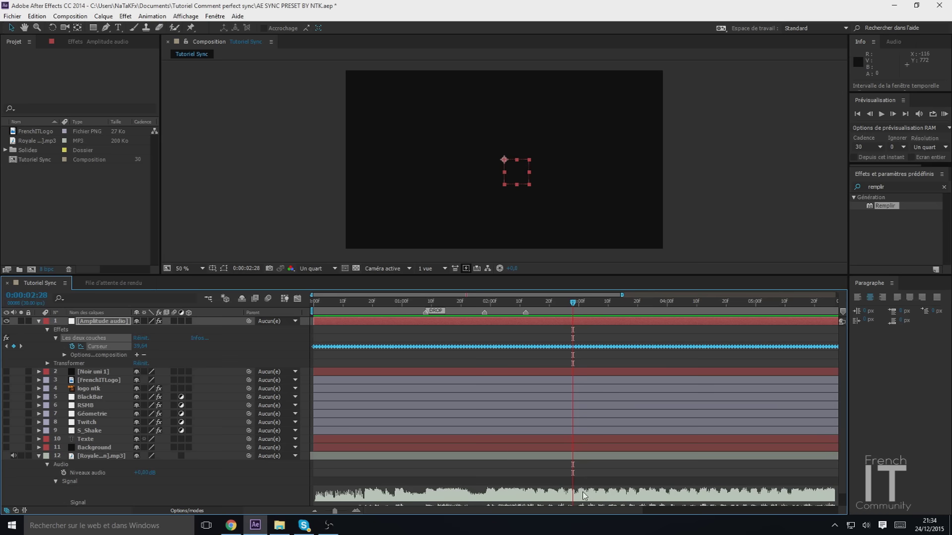
drag(623, 295, 673, 295)
click(498, 304)
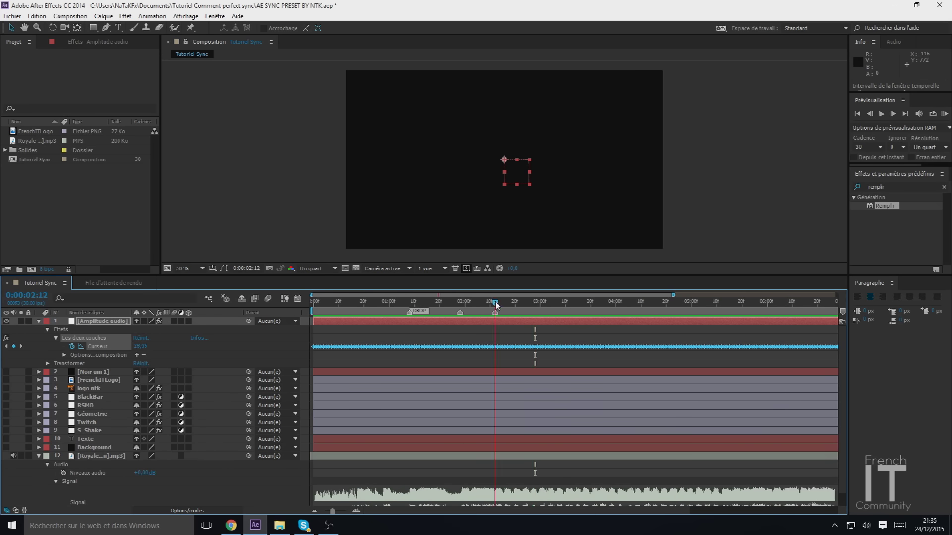
drag(498, 305, 498, 305)
drag(496, 304, 506, 307)
click(296, 336)
click(39, 322)
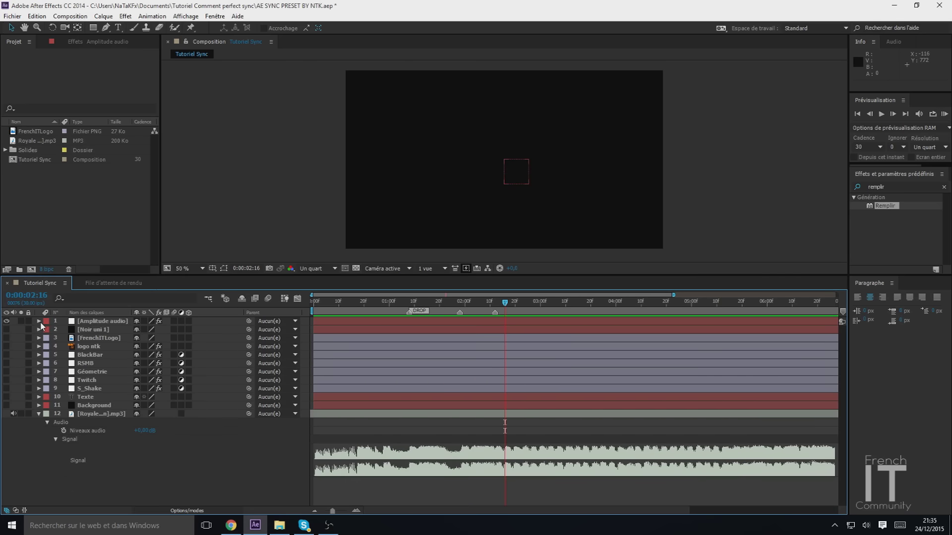
- Add composition markers on the waveform's beats from 0:00:02:16 to about 0:00:04:15
key(KP_Multiply)
drag(510, 308, 513, 308)
drag(516, 308, 532, 308)
drag(536, 309, 576, 310)
key(KP_Multiply)
key(KP_Multiply)
drag(584, 311, 608, 306)
key(KP_Multiply)
key(KP_Multiply)
drag(618, 304, 631, 305)
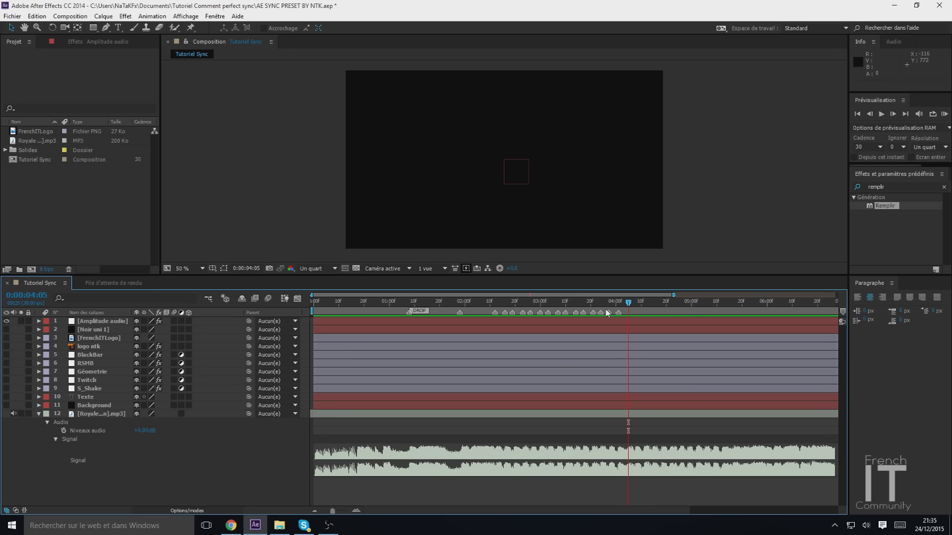
mouse_move(633, 308)
mouse_down()
mouse_move(654, 303)
mouse_move(628, 305)
mouse_up()
key(KP_Multiply)
key(KP_Multiply)
key(KP_Multiply)
drag(629, 307, 626, 306)
key(KP_Multiply)
- Set the RAM preview to start from the current time, and mark the following beats up to about 0:00:05:12
click(864, 157)
click(945, 114)
mouse_move(657, 306)
mouse_down()
mouse_move(708, 306)
mouse_move(704, 313)
mouse_up()
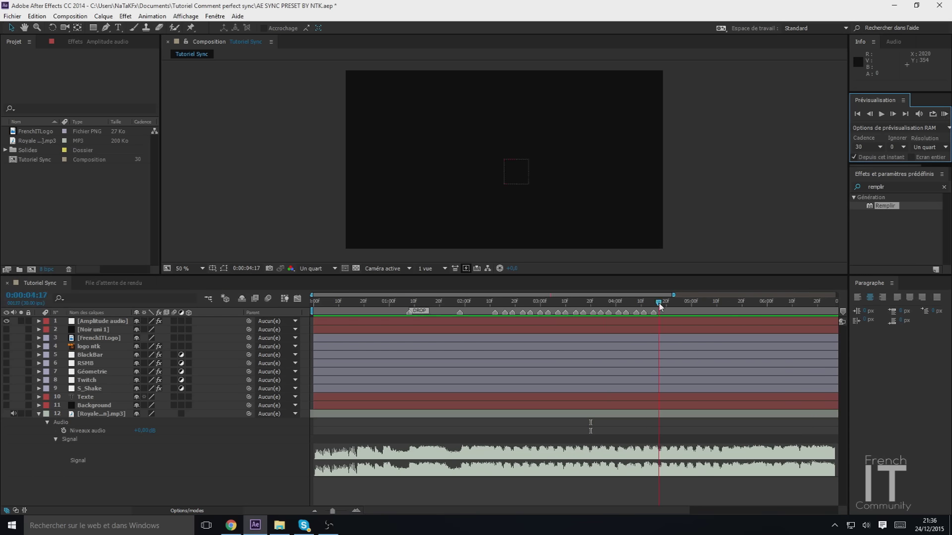
key(KP_Multiply)
key(KP_Multiply)
key(KP_Multiply)
key(KP_Multiply)
key(KP_Multiply)
drag(708, 305, 724, 306)
key(KP_Multiply)
key(KP_Multiply)
- Return the playhead to 0:00:04:13 to check the beats and add a composition marker at 0:00:06:03
key(shift+Page_Up)
key(shift+Page_Up)
key(shift+Page_Up)
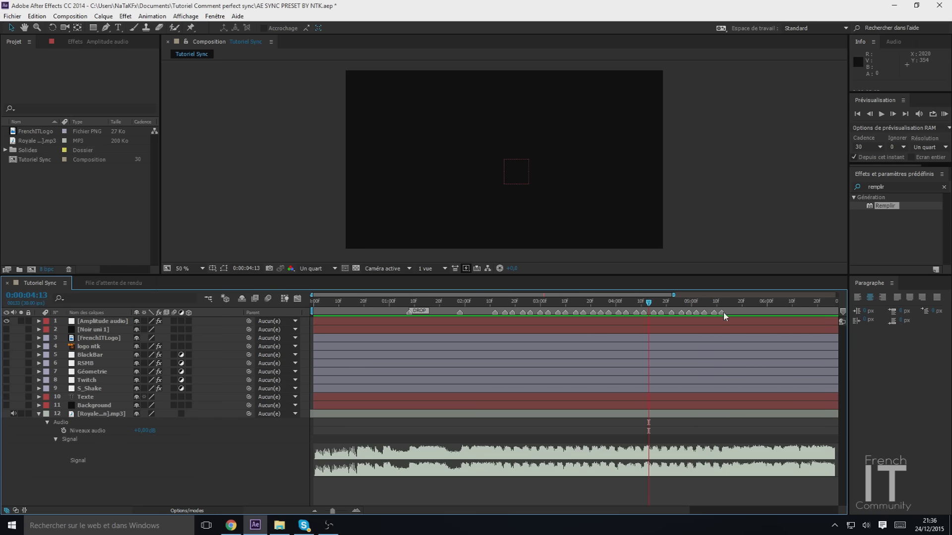
click(945, 127)
click(774, 304)
key(KP_Multiply)
drag(635, 295, 699, 308)
- Set the preview frame rate to 15 and mark the beats after 0:00:06:03 up to about 0:00:07:15
click(880, 148)
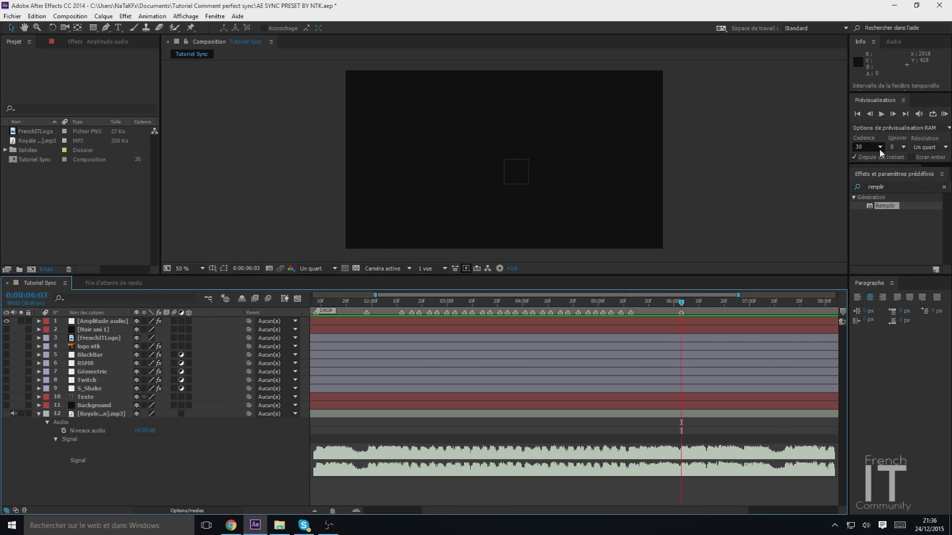
click(898, 169)
key(KP_0)
key(KP_Multiply)
click(743, 311)
click(785, 301)
key(KP_Multiply)
drag(713, 296, 813, 299)
- Preview the audio around 0:00:07:25 and set the preview frame rate to 30
click(944, 114)
click(669, 303)
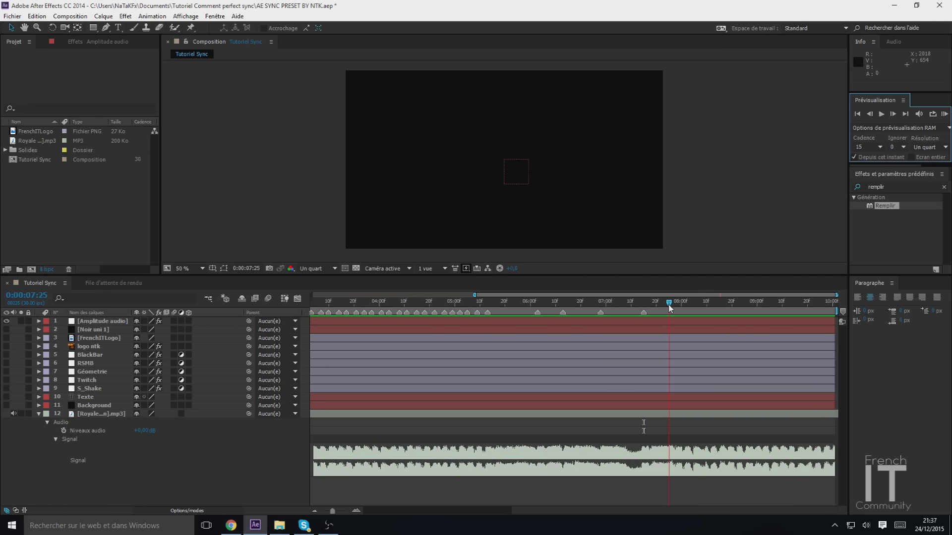
click(613, 303)
click(945, 114)
click(880, 147)
click(877, 217)
click(944, 114)
- Add composition markers on the successive beats from 0:00:07:25 to 0:00:08:19
click(669, 303)
key(KP_Multiply)
click(677, 303)
key(KP_Multiply)
click(686, 303)
key(KP_Multiply)
click(694, 303)
key(KP_Multiply)
drag(707, 304, 704, 303)
key(KP_Multiply)
click(711, 303)
key(KP_Multiply)
click(722, 302)
key(KP_Multiply)
click(729, 303)
key(KP_Multiply)
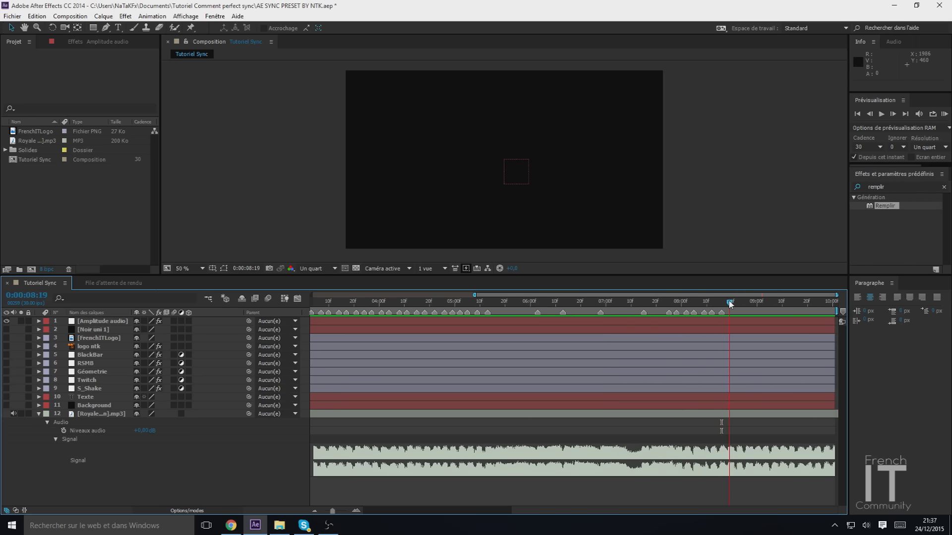
- Continue adding composition markers on the beats after 0:00:08:19, through 0:00:09:27
click(747, 303)
key(KP_Multiply)
click(757, 302)
key(KP_Multiply)
click(765, 304)
key(KP_Multiply)
click(774, 304)
key(KP_Multiply)
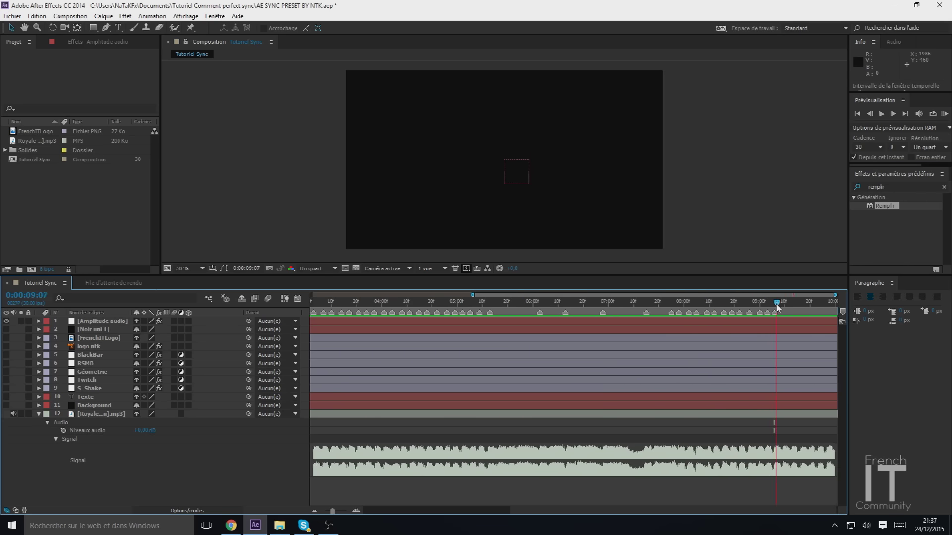
drag(792, 306, 802, 304)
click(785, 304)
key(KP_Multiply)
click(792, 304)
key(KP_Multiply)
click(805, 305)
key(KP_Multiply)
click(808, 303)
key(KP_Multiply)
click(818, 304)
key(KP_Multiply)
click(825, 304)
key(KP_Multiply)
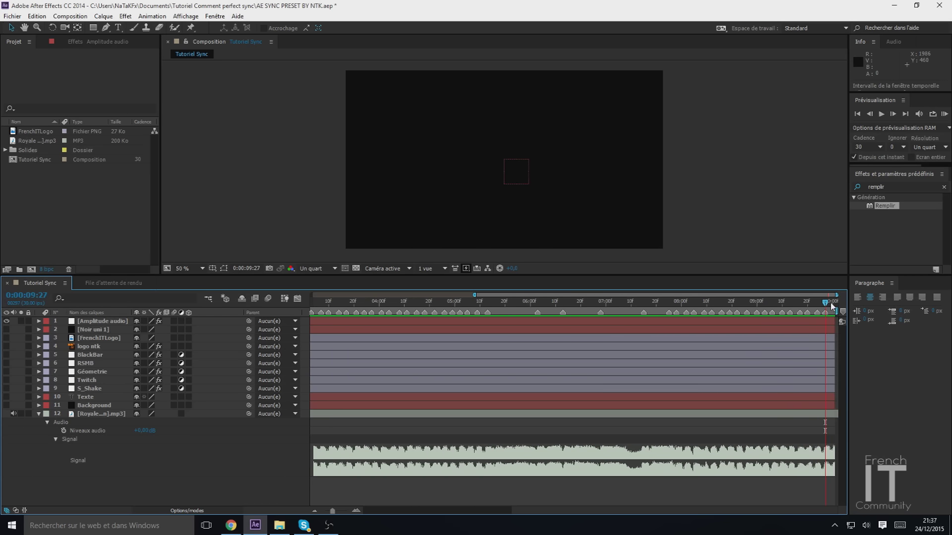
- Move the playhead to the DROP marker at 0:00:01:08 and expand the Géometrie layer's effect properties
click(833, 303)
drag(475, 295, 312, 295)
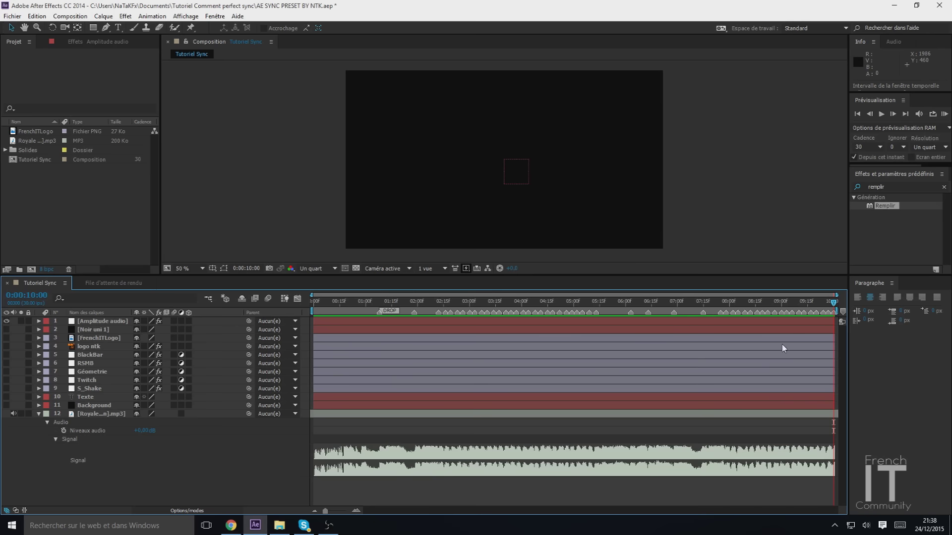
drag(413, 304, 380, 306)
click(90, 349)
click(91, 364)
click(94, 373)
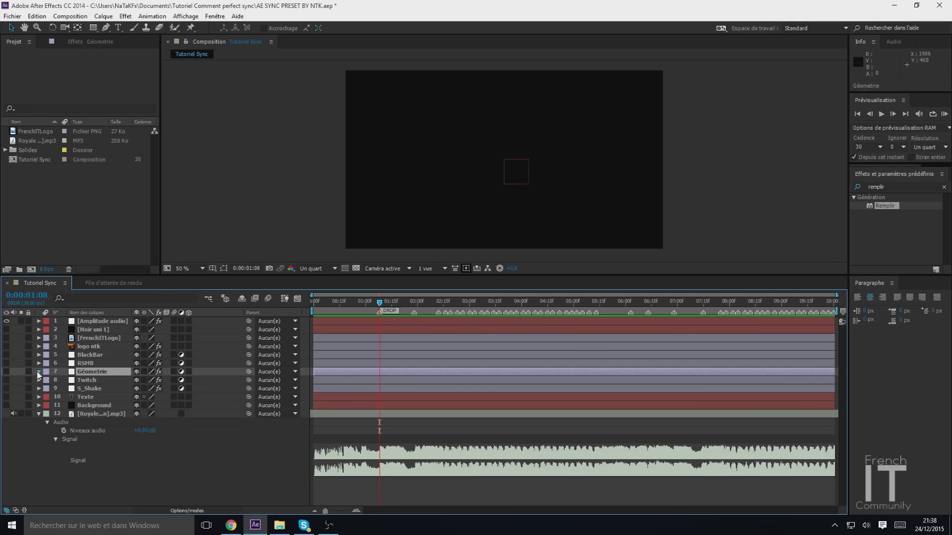
click(38, 373)
- Copy the two Echelle keyframes at the DROP marker and paste them at the marker at 0:00:01:28
drag(360, 411, 389, 420)
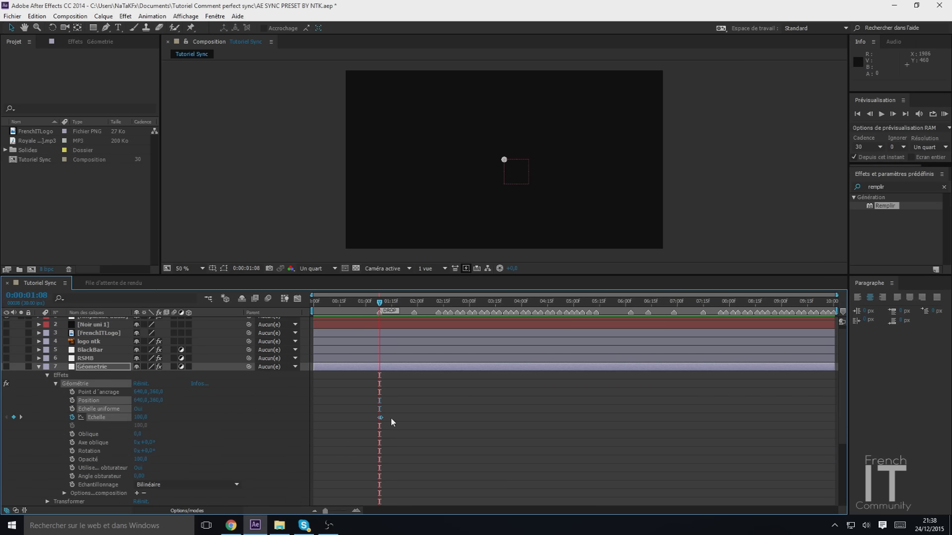
key(ctrl+c)
click(415, 301)
key(ctrl+v)
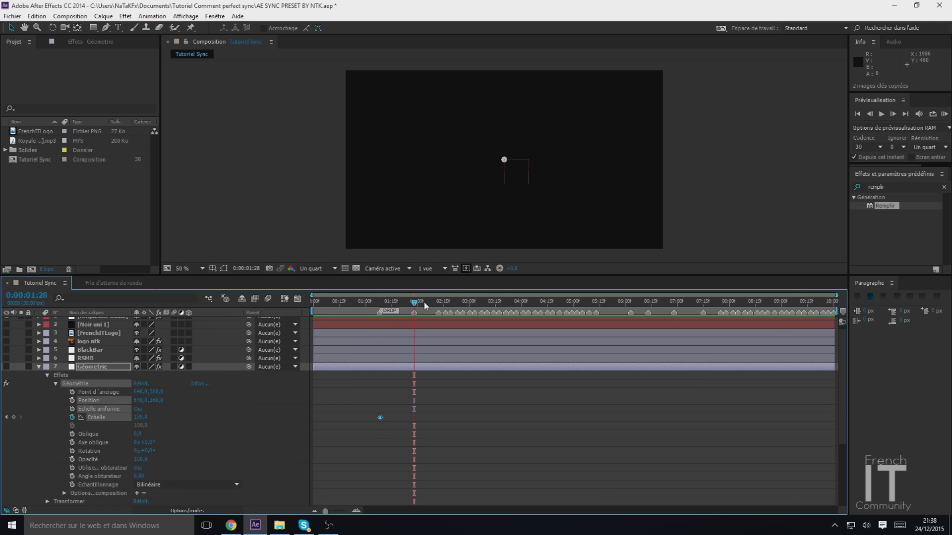
- Paste the copied Echelle keyframes onto the beat markers from 0:00:01:28 to just after 0:00:03:00
key(ctrl+v)
drag(441, 305, 452, 306)
key(ctrl+v)
key(ctrl+v)
click(457, 304)
key(ctrl+v)
click(463, 303)
key(ctrl+v)
click(469, 303)
key(ctrl+v)
click(475, 303)
key(ctrl+v)
- Continue pasting the Echelle keyframes onto the closely spaced beat markers up to about 0:00:04:15
click(499, 302)
key(ctrl+v)
click(511, 302)
key(ctrl+v)
click(524, 303)
key(ctrl+v)
click(540, 302)
key(ctrl+v)
click(548, 304)
key(ctrl+v)
- Paste the Echelle keyframes onto the remaining closely spaced markers, ending with the one at 0:00:05:13
click(553, 304)
key(ctrl+v)
click(560, 304)
key(ctrl+v)
click(567, 304)
key(ctrl+v)
click(577, 303)
key(ctrl+v)
click(583, 303)
click(597, 303)
key(ctrl+v)
- Make the Géometrie and Texte layers visible and run a RAM preview of the synced text
click(6, 367)
scroll(6, 369, down, 4)
click(6, 426)
click(944, 114)
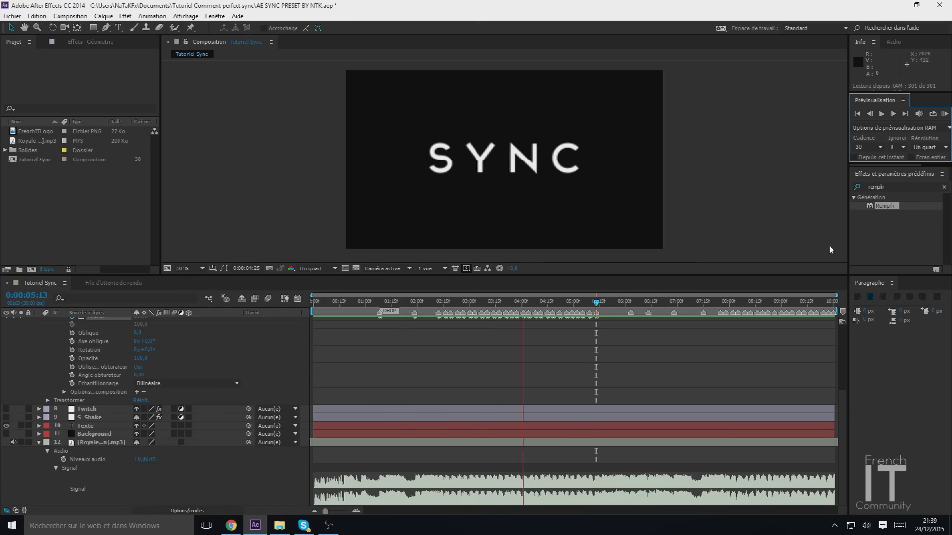
- Copy the Echelle keyframes at 0:00:05:13 and paste them at the marker at 0:00:06:03
scroll(615, 333, up, 3)
click(596, 393)
key(ctrl+c)
click(631, 304)
key(ctrl+v)
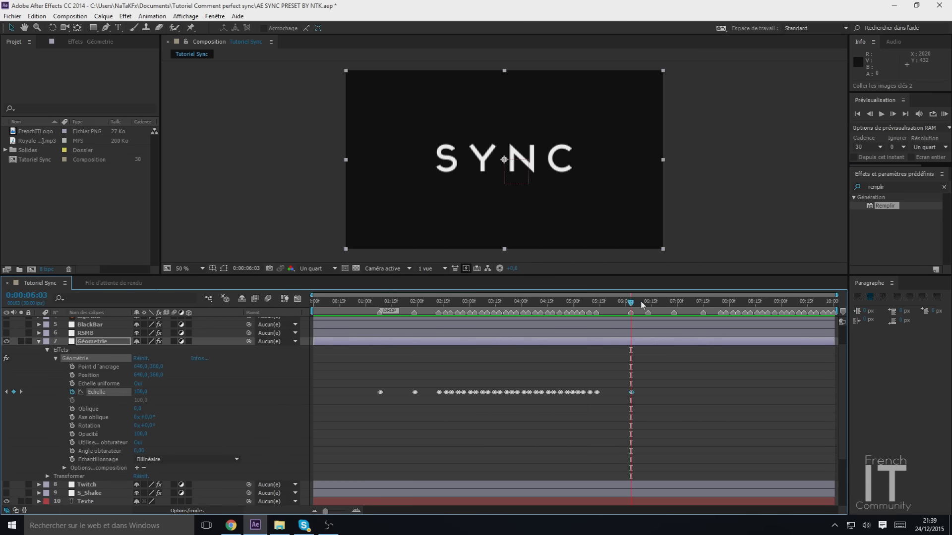
- Paste the Echelle keyframes onto the three widely spaced markers after 0:00:06:03, ending near 0:00:07:15, and preview the result
click(649, 304)
key(ctrl+v)
click(674, 304)
key(ctrl+v)
click(704, 303)
key(KP_0)
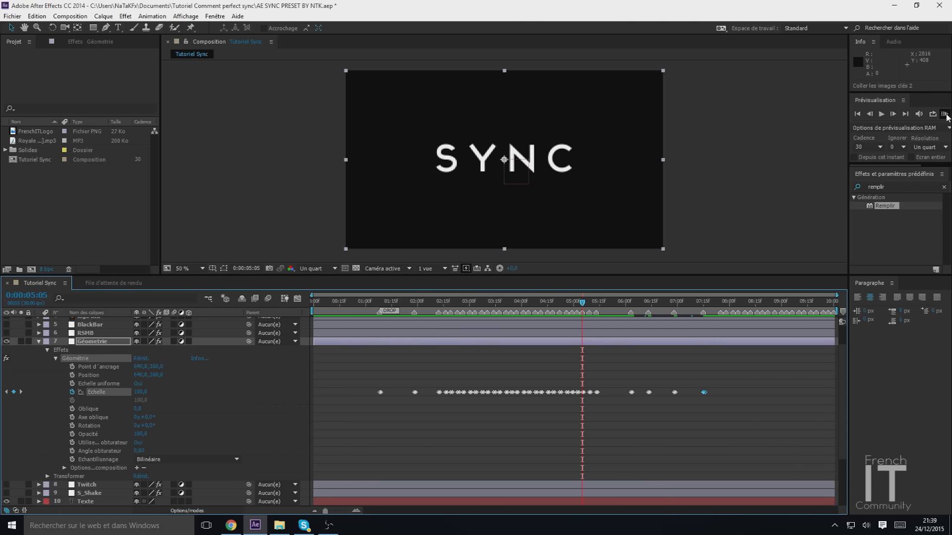
- Copy the Echelle keyframes near 0:00:07:15 and paste them onto the successive beat markers from about 0:00:07:25 to 0:00:08:15
click(720, 303)
drag(685, 385, 712, 399)
key(ctrl+c)
key(ctrl+v)
click(726, 303)
key(ctrl+v)
click(734, 303)
key(ctrl+v)
click(738, 304)
key(ctrl+v)
click(745, 303)
key(ctrl+v)
click(750, 303)
key(ctrl+v)
- Continue pasting the Echelle keyframes onto the last beat markers through the end of the composition
click(775, 301)
key(ctrl+v)
click(782, 302)
key(ctrl+v)
click(787, 301)
key(ctrl+v)
click(792, 301)
key(ctrl+v)
click(799, 302)
key(ctrl+v)
click(804, 302)
key(ctrl+v)
click(811, 301)
key(ctrl+v)
click(816, 301)
- Expand the Twitch layer's effect properties and copy its Amount and speed keyframes at the DROP marker
click(438, 302)
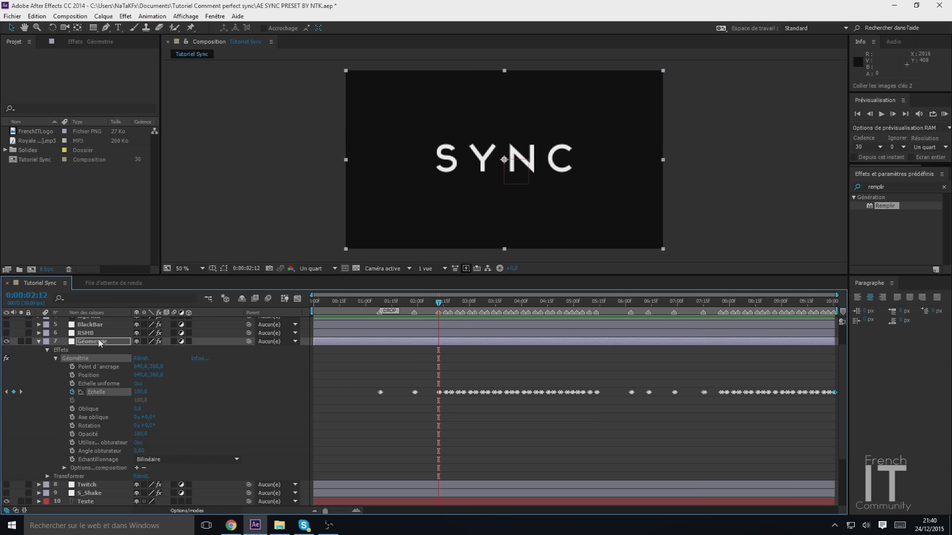
scroll(214, 382, up, 3)
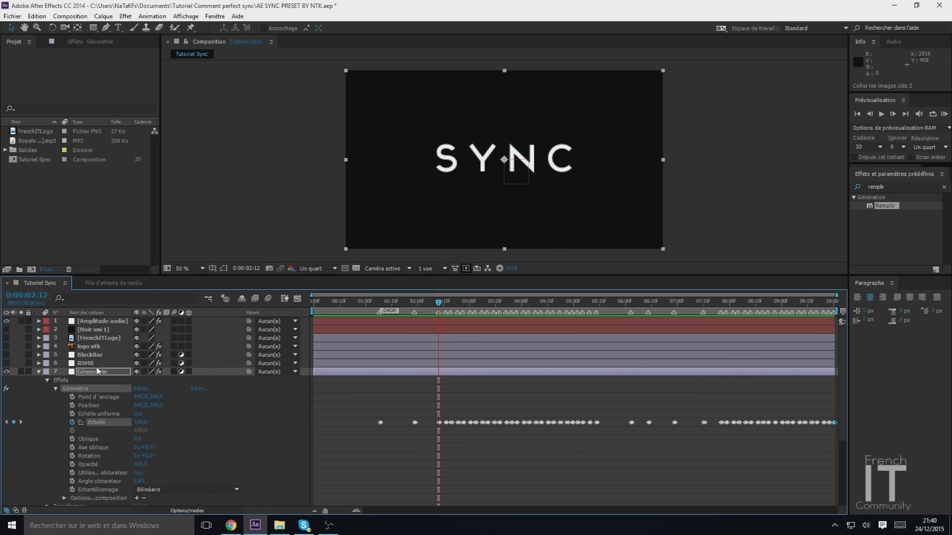
scroll(188, 367, down, 4)
click(94, 415)
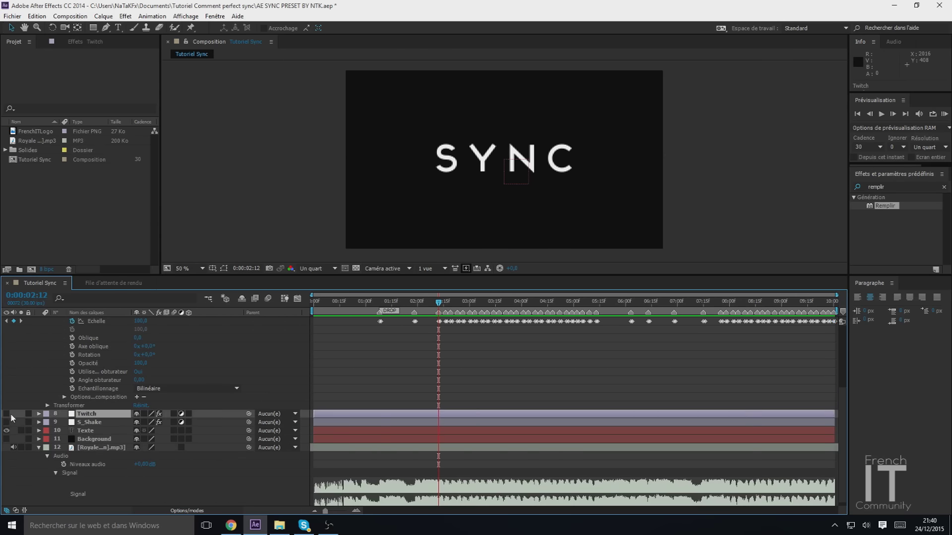
click(82, 422)
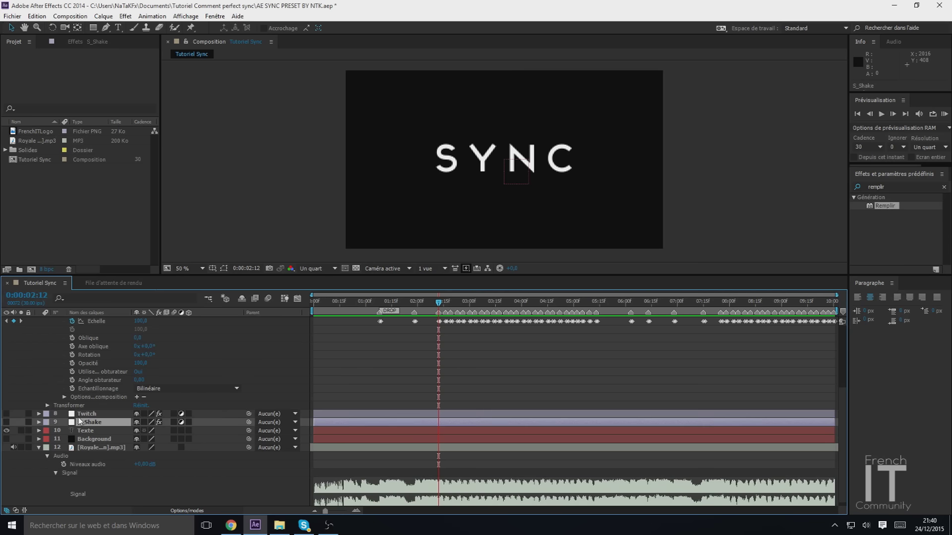
click(6, 415)
click(38, 414)
key(ctrl+c)
mouse_move(373, 433)
mouse_down()
mouse_move(389, 452)
mouse_move(430, 438)
mouse_move(448, 452)
mouse_up()
- Paste the Twitch Amount and speed keyframes at the markers at 0:00:01:28 and 0:00:02:12 and the one right after
click(415, 304)
key(ctrl+v)
click(438, 304)
key(ctrl+v)
key(ctrl+a)
click(6, 414)
key(ctrl+c)
click(445, 304)
key(ctrl+v)
- Paste the Twitch keyframes onto the closely spaced beat markers up to about 0:00:03:00
drag(837, 295, 458, 293)
drag(397, 295, 488, 295)
click(490, 303)
key(ctrl+v)
click(517, 303)
key(ctrl+v)
click(537, 303)
key(ctrl+v)
key(ctrl+v)
- Continue pasting the Twitch keyframes onto the beat markers between about 0:00:03:00 and 0:00:04:00
click(632, 304)
key(ctrl+v)
click(659, 304)
key(ctrl+v)
click(680, 304)
key(ctrl+v)
click(706, 304)
- Paste the Twitch keyframes onto the next beat markers, from about 0:00:04:00 to 0:00:04:20
drag(511, 295, 606, 295)
click(449, 304)
key(ctrl+v)
click(469, 303)
key(ctrl+v)
click(496, 304)
key(ctrl+v)
click(517, 304)
key(ctrl+v)
- Paste the Twitch keyframes onto the last closely spaced markers around 0:00:05:00, ending at 0:00:05:13
click(631, 303)
key(ctrl+v)
click(659, 303)
key(ctrl+v)
click(686, 303)
key(ctrl+v)
- Paste the Twitch keyframes onto the four widely spaced markers from 0:00:06:03 to about 0:00:07:15
drag(610, 295, 701, 295)
drag(454, 307, 463, 304)
key(ctrl+v)
click(531, 303)
key(ctrl+v)
click(631, 304)
key(ctrl+v)
click(748, 304)
key(ctrl+v)
- Paste the Twitch keyframes onto the first closely spaced beat markers after about 0:00:07:25
click(448, 304)
key(ctrl+v)
click(476, 304)
key(ctrl+v)
click(497, 303)
key(ctrl+v)
click(523, 304)
key(ctrl+v)
- Paste the Twitch keyframes onto the remaining beat markers through the end of the composition and show the full timeline again
click(687, 304)
key(ctrl+v)
click(706, 303)
key(ctrl+v)
click(734, 303)
key(ctrl+v)
click(754, 303)
key(ctrl+v)
click(828, 304)
key(ctrl+v)
drag(700, 295, 311, 296)
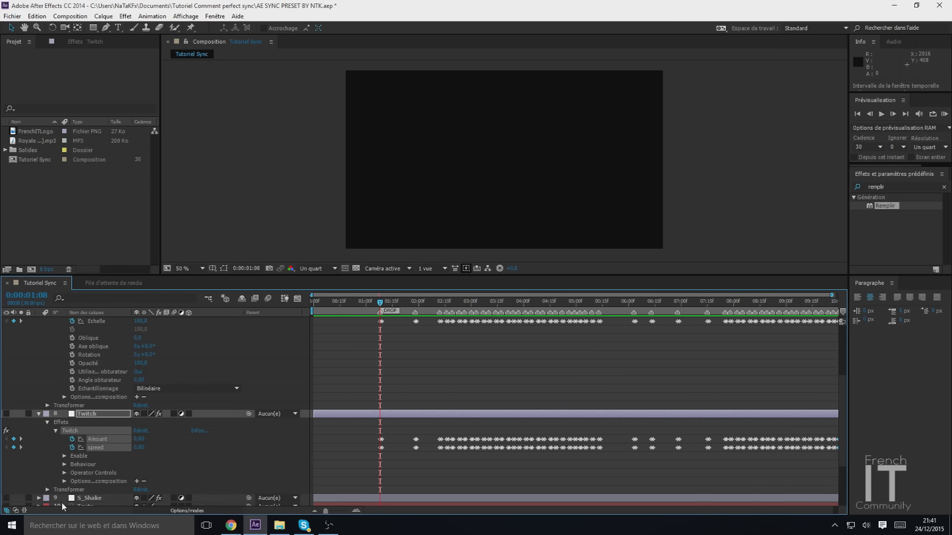
- Copy the S_Shake layer's Amplitude keyframes onto the first beat markers, from about 0:00:01:28 to 0:00:02:19
scroll(62, 503, down, 2)
click(39, 449)
scroll(65, 447, down, 3)
drag(832, 296, 529, 296)
click(561, 302)
key(ctrl+v)
click(616, 302)
key(ctrl+v)
click(633, 301)
key(ctrl+v)
click(646, 302)
key(ctrl+v)
drag(455, 297, 483, 331)
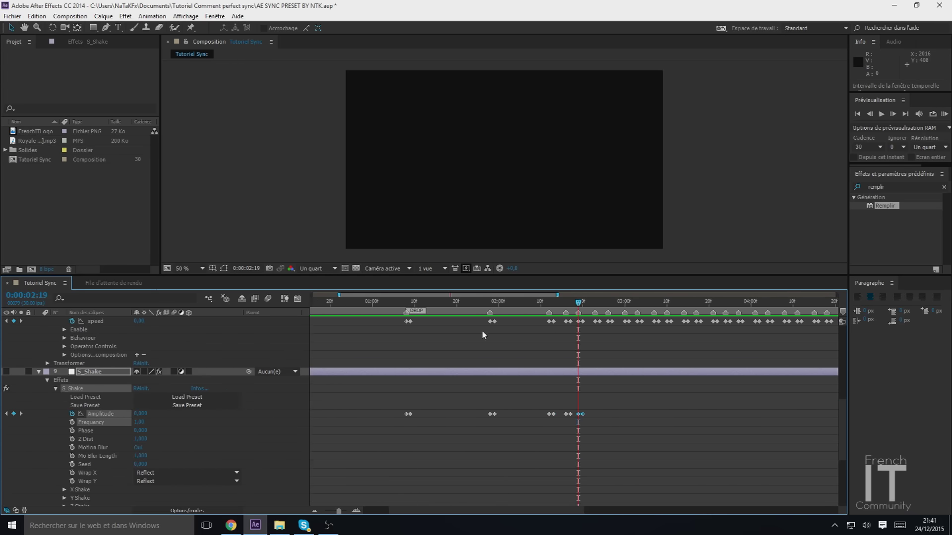
- Set the S_Shake effect's Frequency to 5 at 0:00:02:20
click(583, 302)
click(140, 422)
text(5)
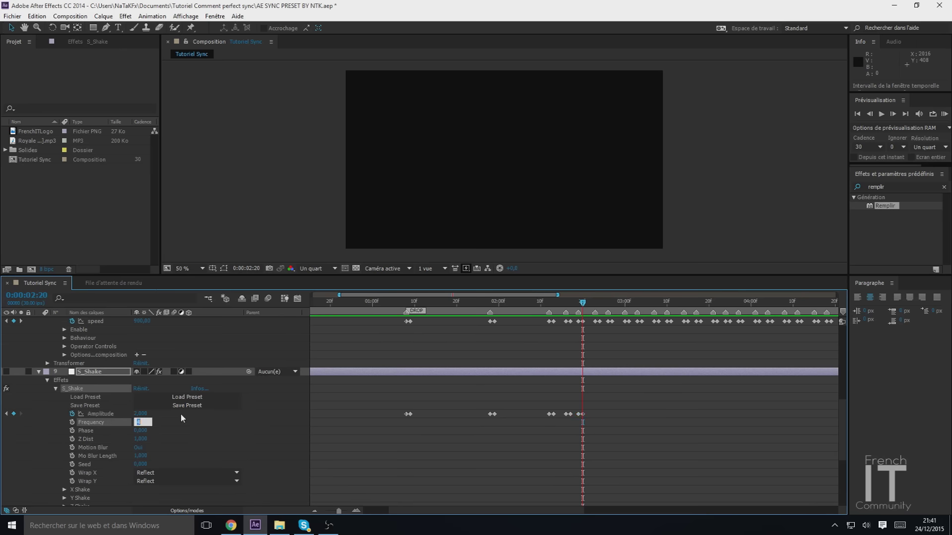
key(Return)
- Paste the S_Shake Amplitude keyframes onto the next closely spaced beat markers, starting at about 0:00:02:23
click(595, 302)
key(ctrl+v)
click(608, 302)
key(ctrl+v)
click(624, 303)
key(ctrl+v)
click(638, 302)
key(ctrl+v)
drag(548, 296, 677, 302)
key(ctrl+v)
- Paste the S_Shake Amplitude keyframes onto the beat markers from about 0:00:03:21 to 0:00:04:02
click(401, 301)
key(ctrl+v)
click(415, 300)
key(ctrl+v)
click(428, 301)
key(ctrl+v)
click(444, 301)
key(ctrl+v)
- Paste the S_Shake Amplitude keyframes onto the beat markers from about 0:00:04:15 to 0:00:04:26
click(503, 300)
key(ctrl+v)
click(516, 301)
key(ctrl+v)
click(532, 300)
key(ctrl+v)
click(549, 301)
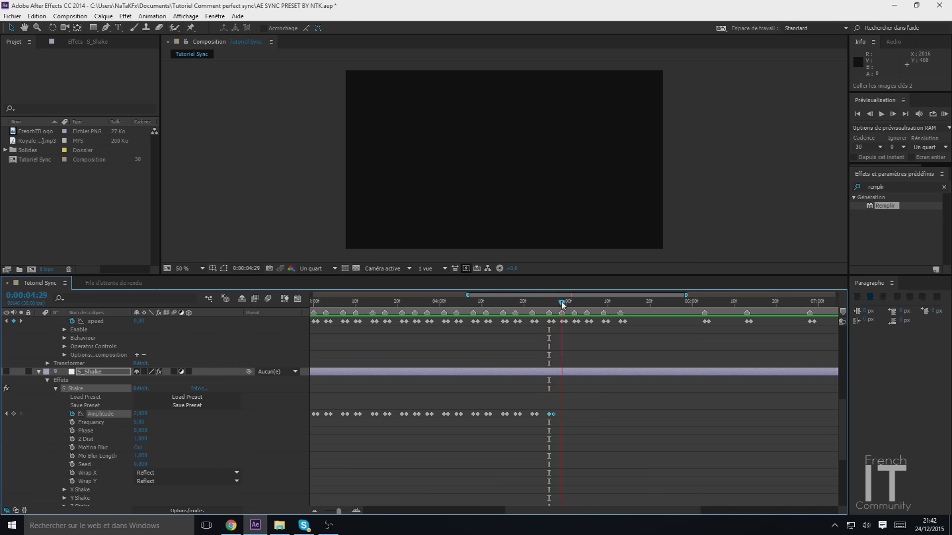
- Paste the S_Shake Amplitude keyframes onto the widely spaced markers from about 0:00:06:03 to 0:00:07:15
click(704, 302)
key(ctrl+v)
drag(669, 295, 799, 294)
click(432, 301)
key(ctrl+v)
click(494, 302)
key(ctrl+v)
key(ctrl+v)
- Paste the S_Shake Amplitude keyframes onto the closely spaced markers from about 0:00:08:05 to 0:00:09:03, aligning any misplaced pair with its marker
click(650, 301)
key(ctrl+v)
click(671, 301)
key(ctrl+v)
drag(671, 414, 667, 414)
click(679, 301)
key(ctrl+v)
click(755, 301)
key(ctrl+v)
click(768, 301)
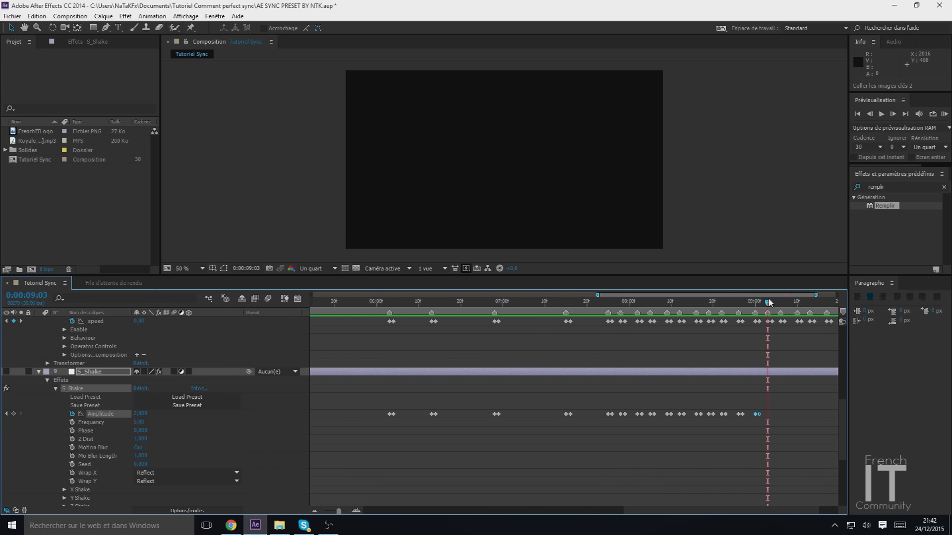
- Paste the S_Shake Amplitude keyframes onto the remaining markers from 0:00:09:06 to the end of the composition
click(781, 301)
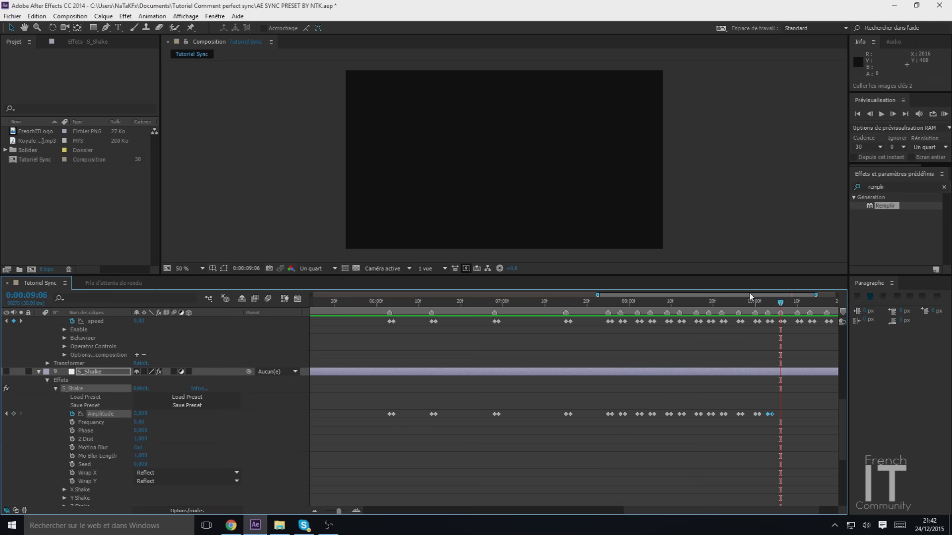
click(797, 301)
key(ctrl+v)
drag(798, 296, 829, 295)
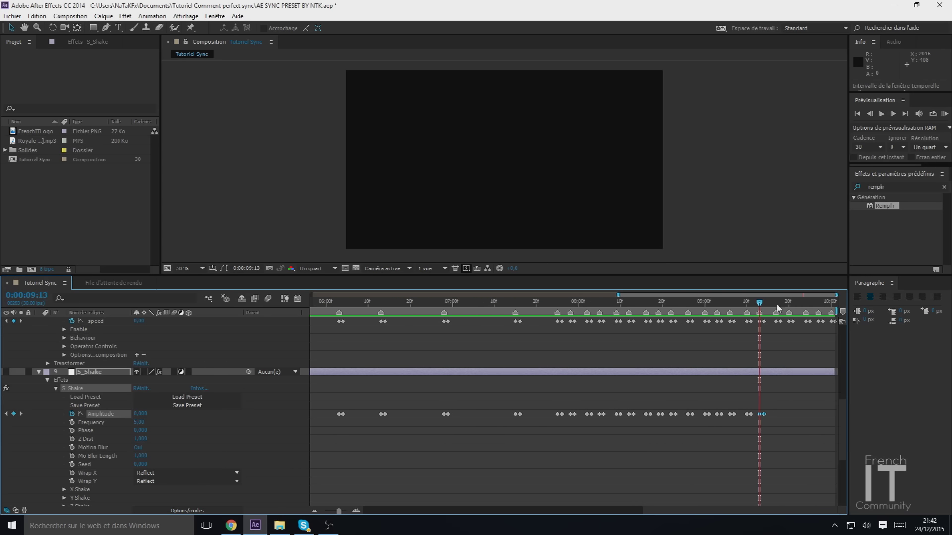
key(ctrl+v)
click(792, 304)
key(Page_Up)
key(ctrl+v)
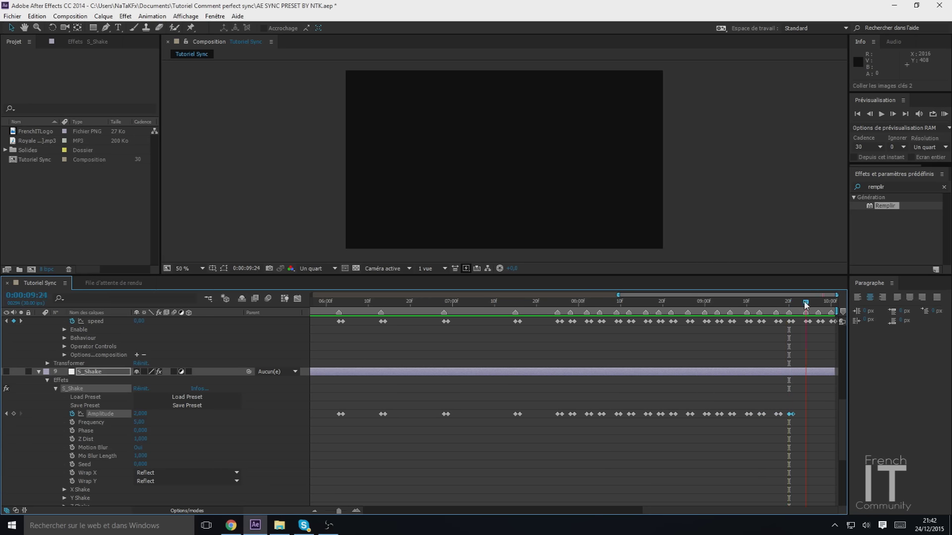
key(ctrl+v)
key(Page_Down)
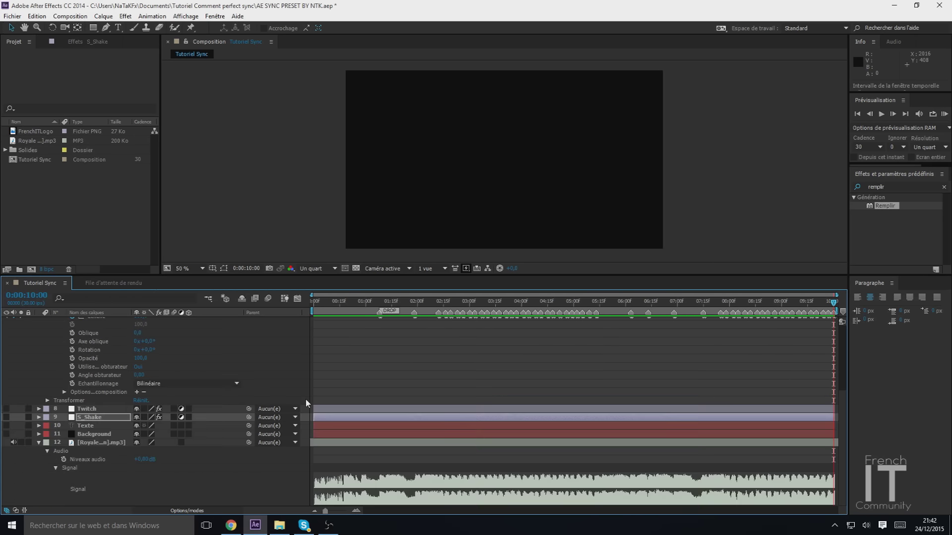
- Make all the visual layers visible again and collapse the Géometrie and music layers
click(306, 409)
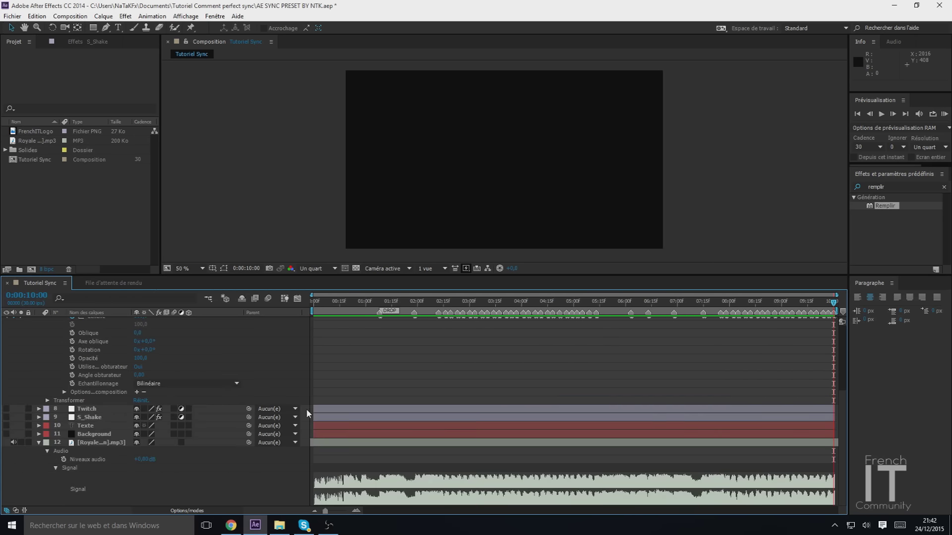
scroll(305, 409, up, 5)
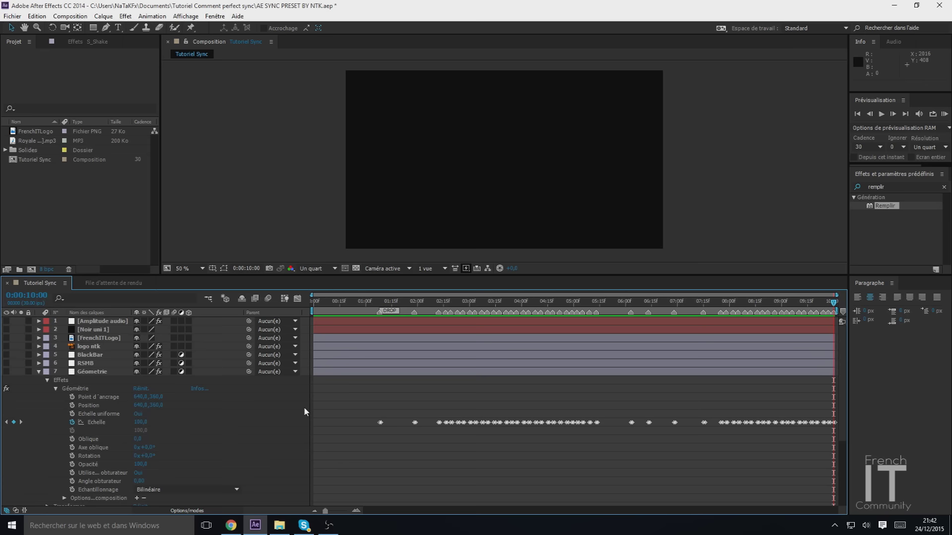
click(39, 372)
click(117, 389)
key(ctrl+a)
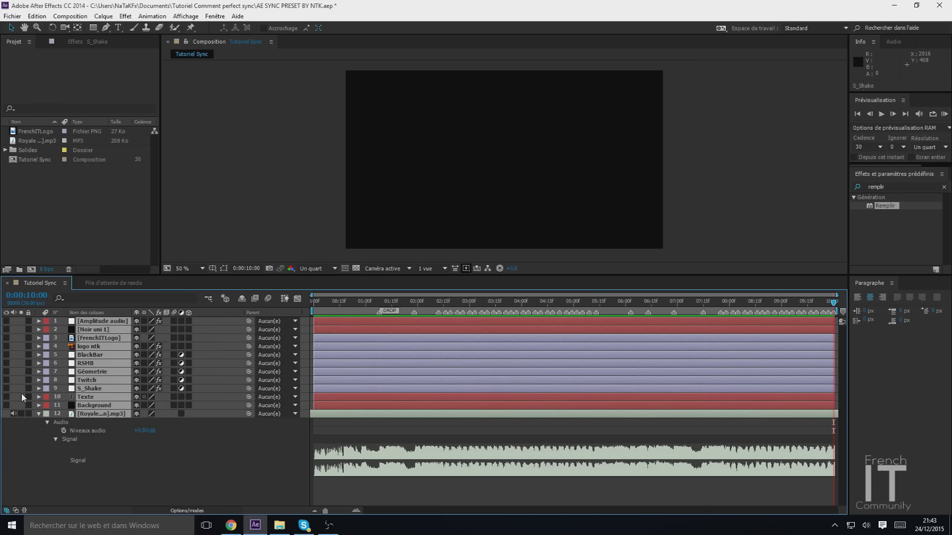
click(7, 406)
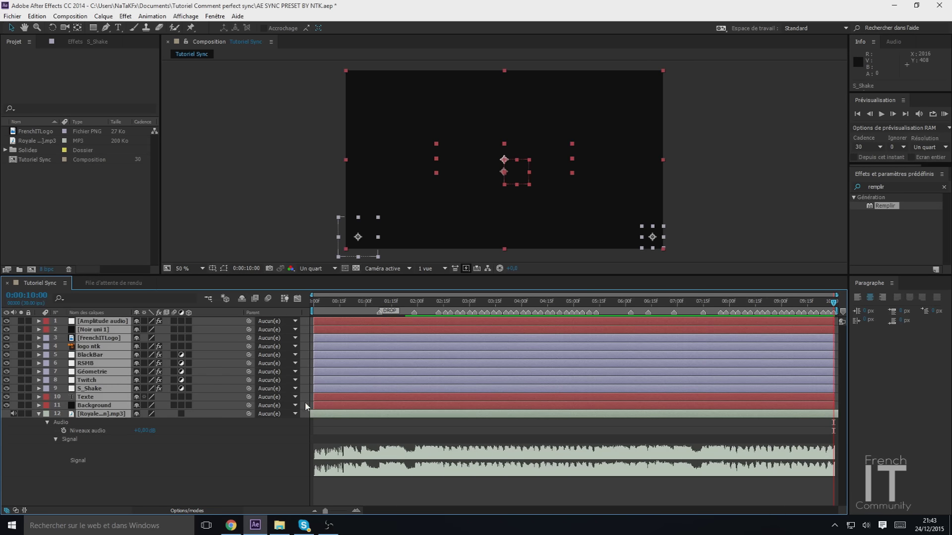
click(305, 403)
click(555, 302)
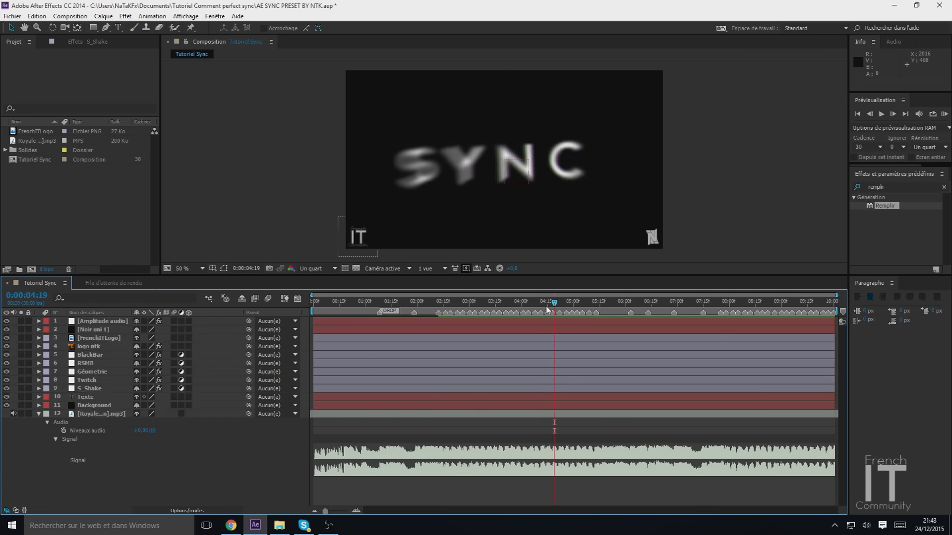
click(39, 414)
- Play the whole intro twice as a RAM preview and scrub from about 0:00:02:06 to 0:00:04:00 to check the sync
click(944, 115)
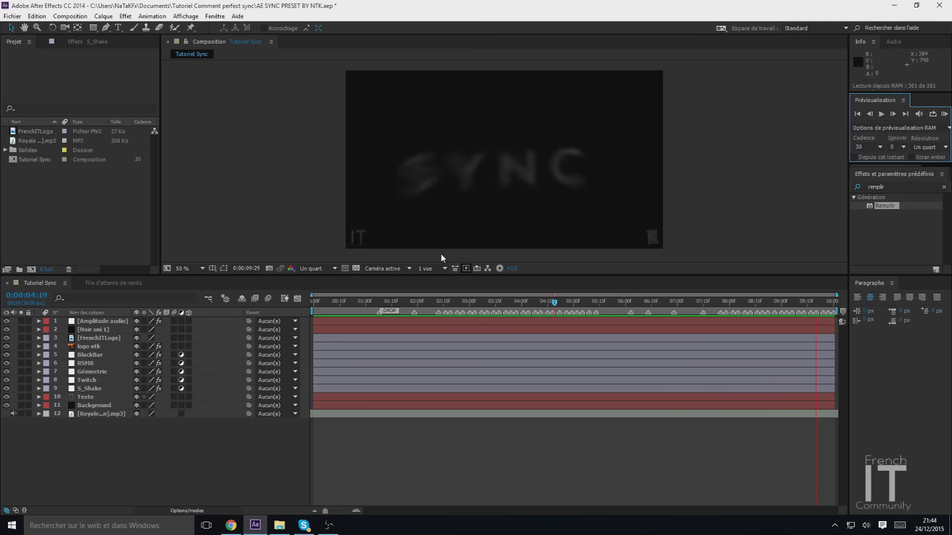
key(space)
mouse_move(448, 302)
mouse_down()
mouse_move(435, 301)
mouse_move(483, 299)
mouse_move(434, 294)
mouse_up()
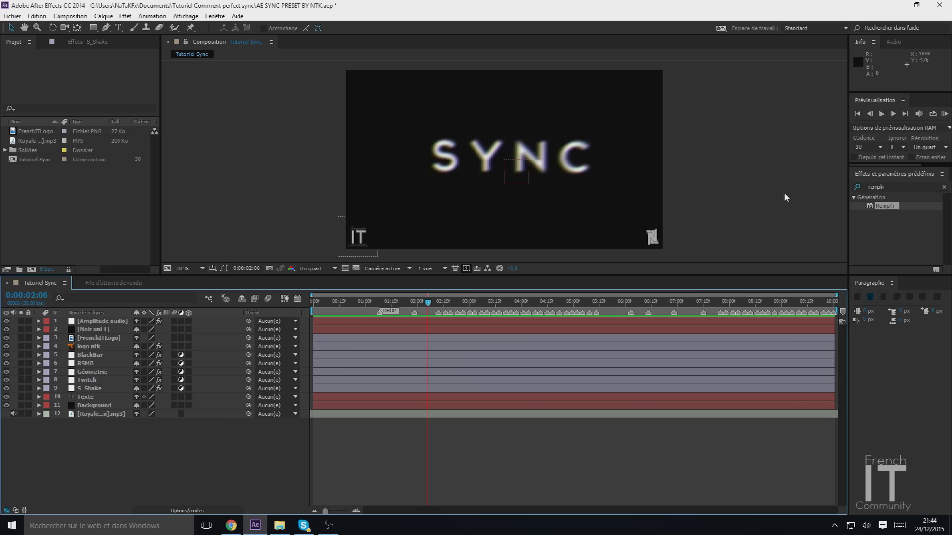
click(945, 114)
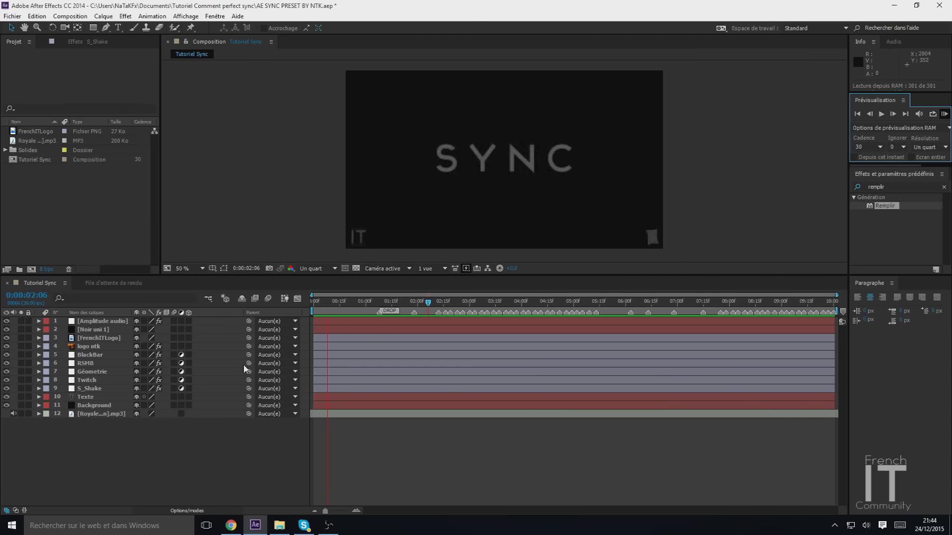
key(space)
click(443, 301)
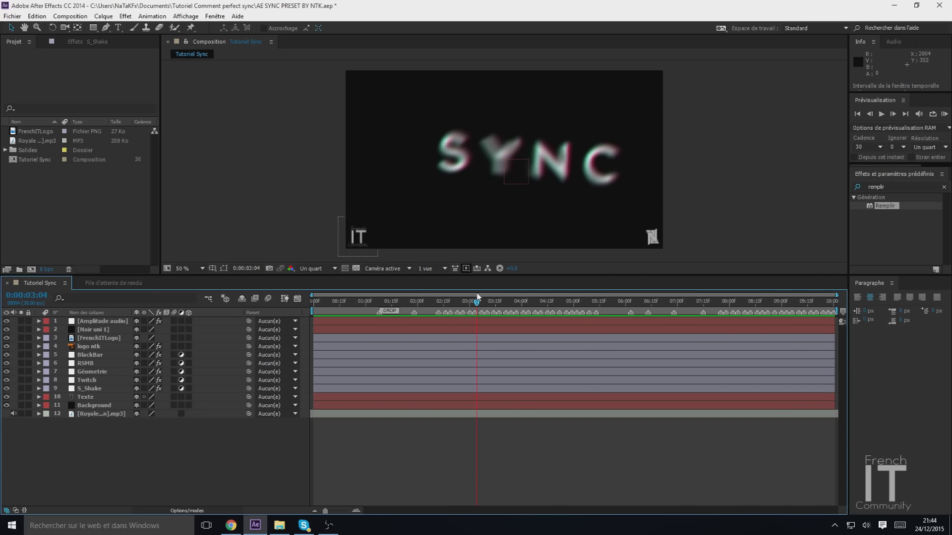
drag(482, 296, 520, 301)
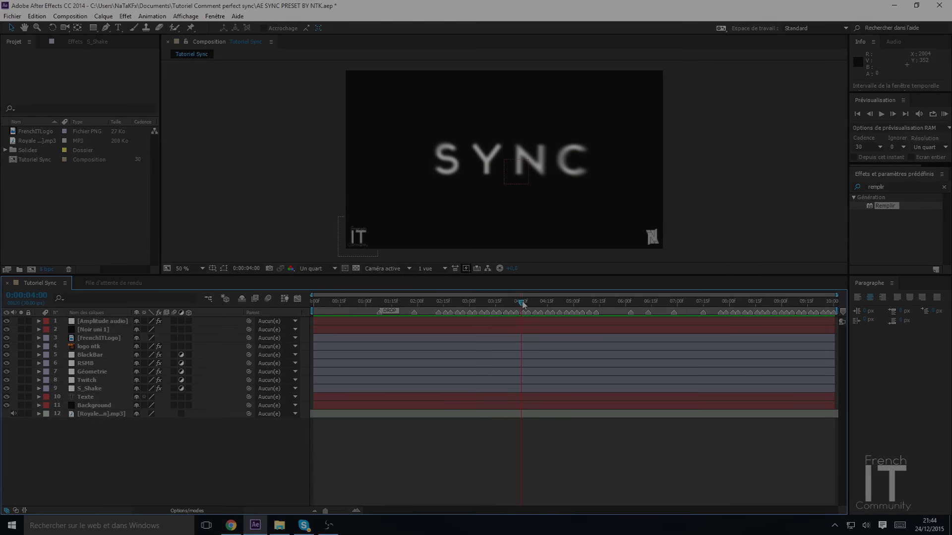
mouse_move(336, 530)
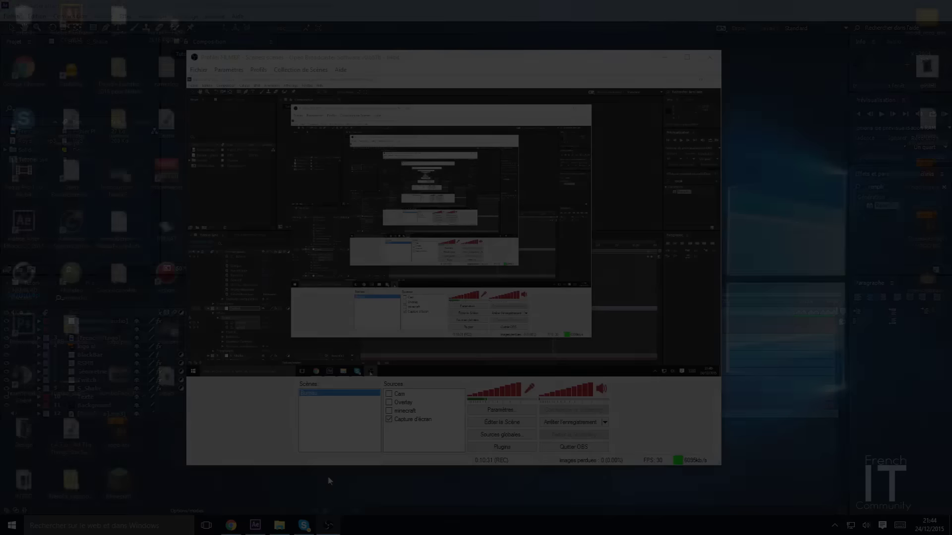
click(329, 483)
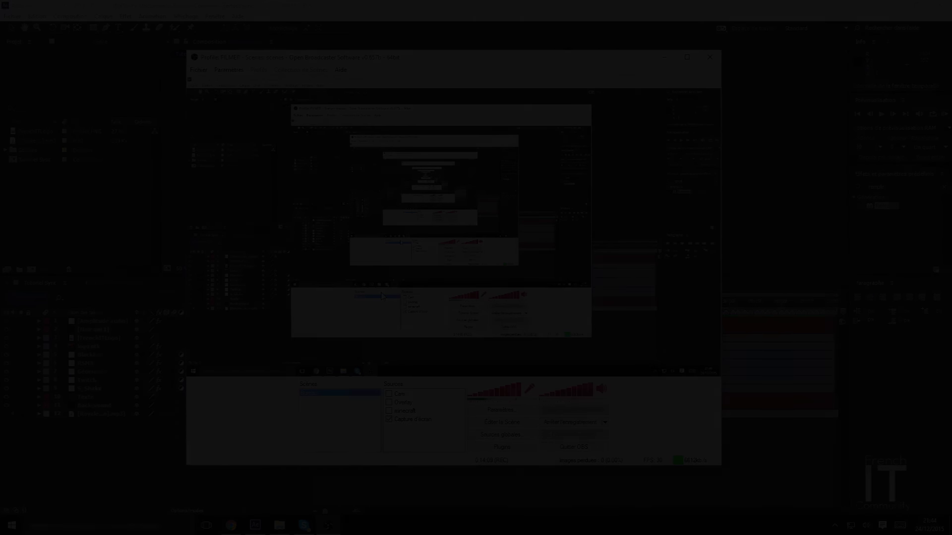